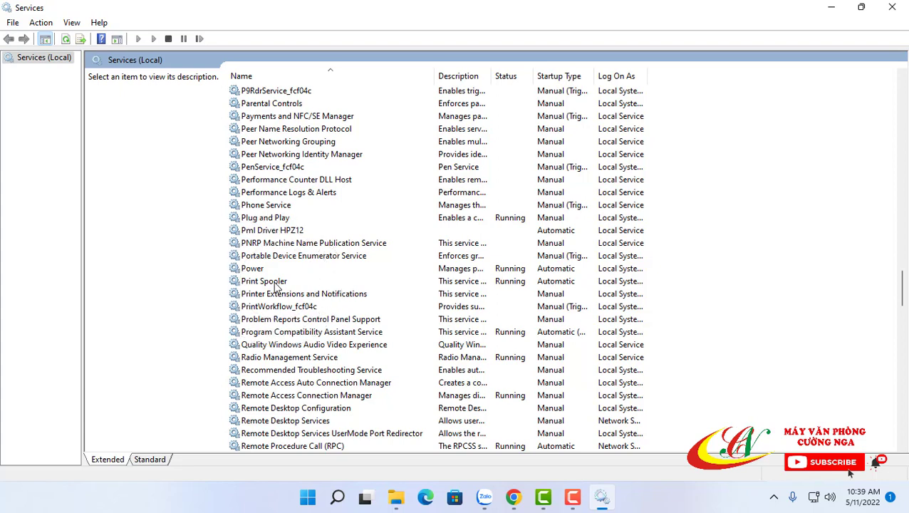
Restart the Print Spooler service and close the Services window.
{"action": "left_click", "coordinate": [277, 287]}
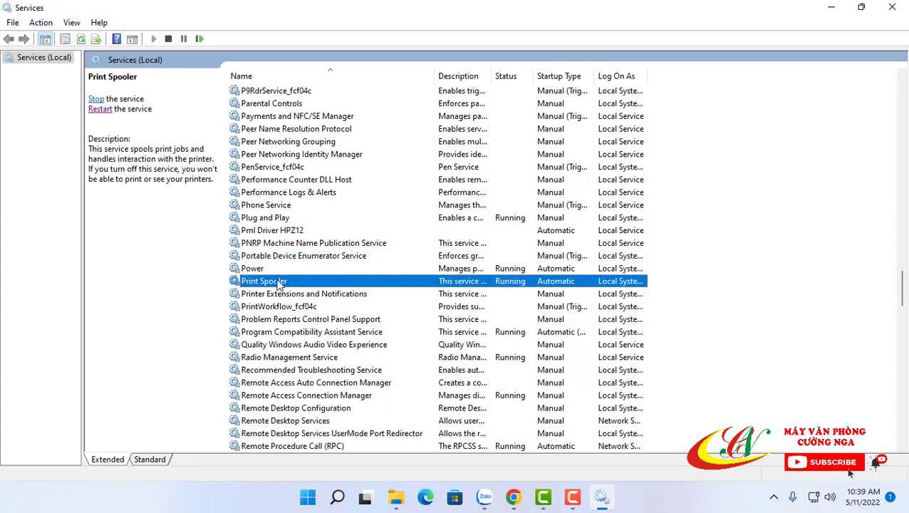
{"action": "right_click", "coordinate": [279, 286]}
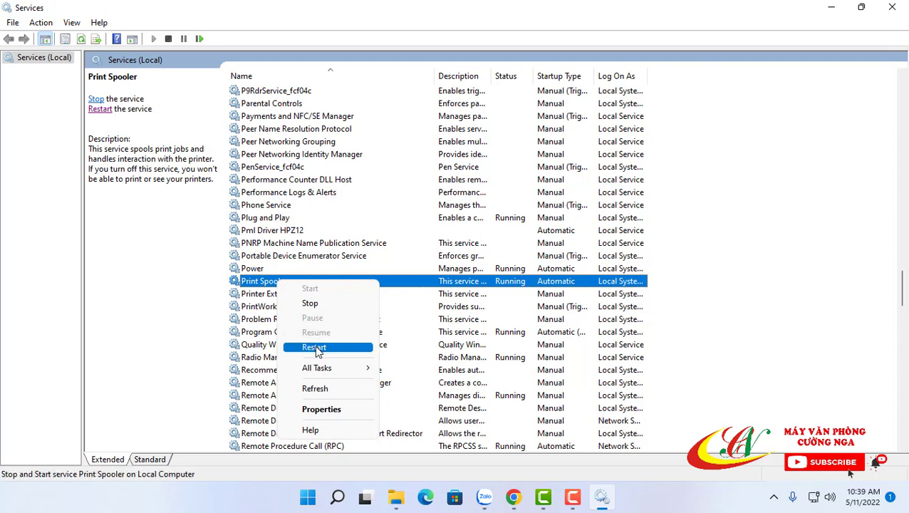
{"action": "left_click", "coordinate": [122, 121]}
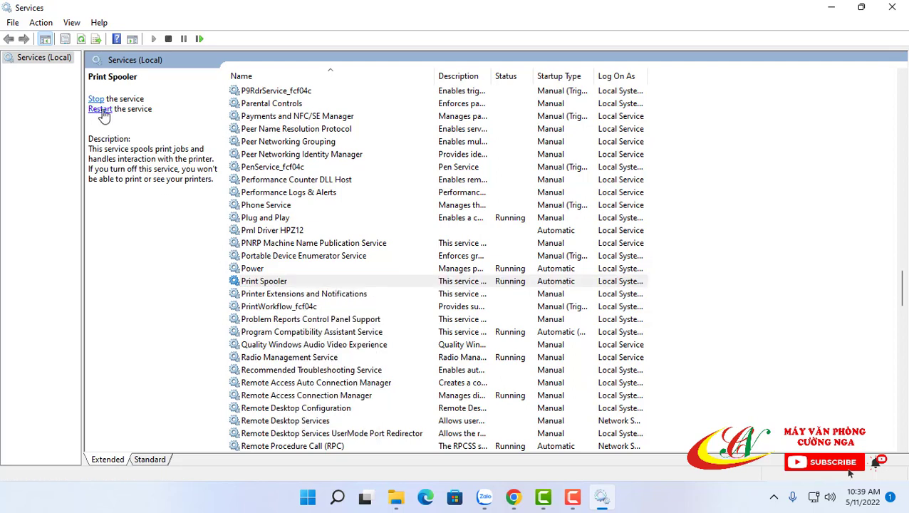
{"action": "left_click", "coordinate": [102, 109]}
{"action": "left_click", "coordinate": [893, 8]}
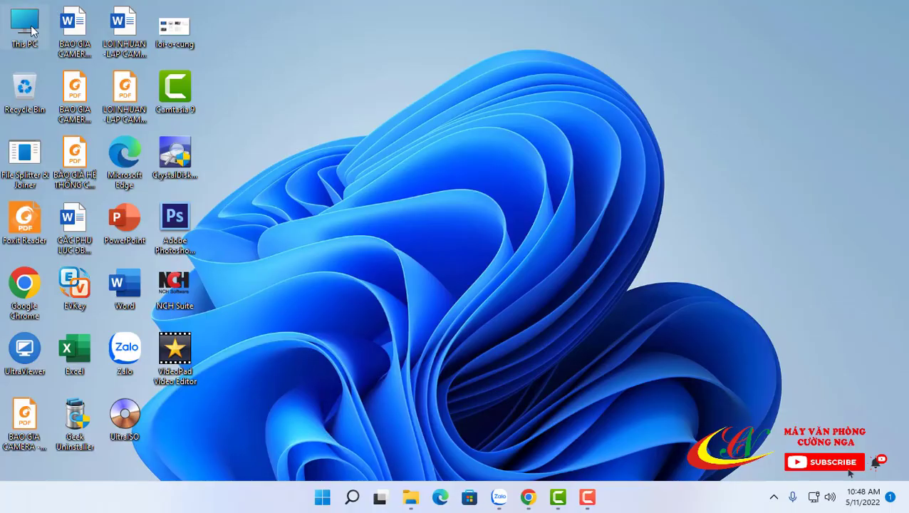
Open Computer Management for This PC in a maximized window and show its Services list under Services and Applications.
{"action": "right_click", "coordinate": [26, 36]}
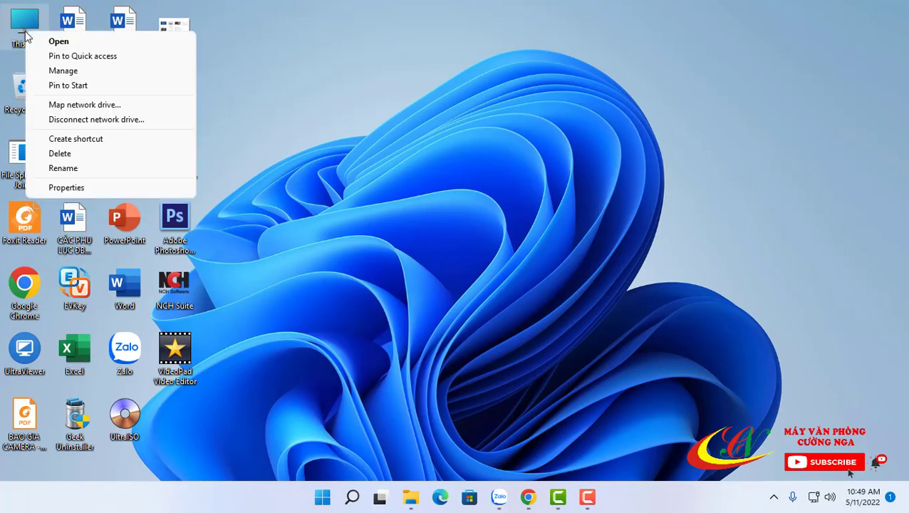
{"action": "left_click", "coordinate": [64, 71]}
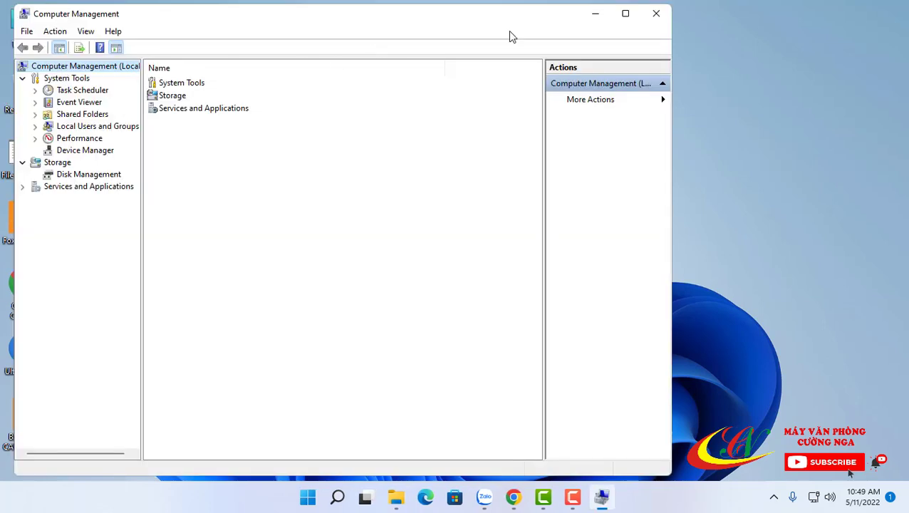
{"action": "left_click", "coordinate": [626, 16]}
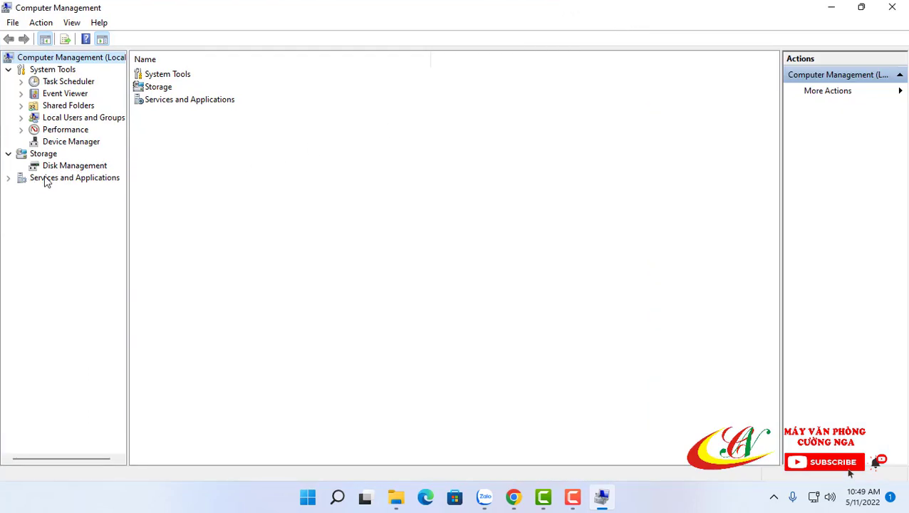
{"action": "left_click", "coordinate": [9, 178]}
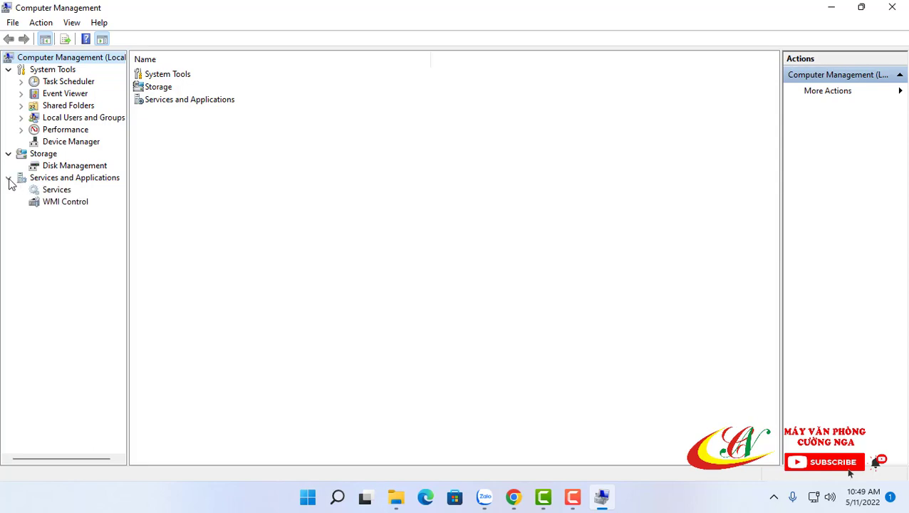
{"action": "left_click", "coordinate": [44, 193]}
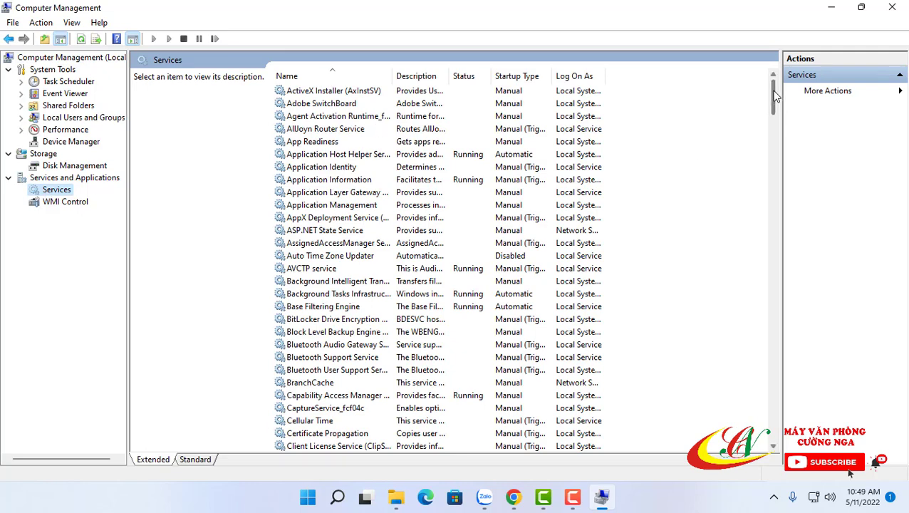
Find the Print Spooler service in the list and open its properties.
{"action": "left_click_drag", "start_coordinate": [775, 96], "coordinate": [763, 282]}
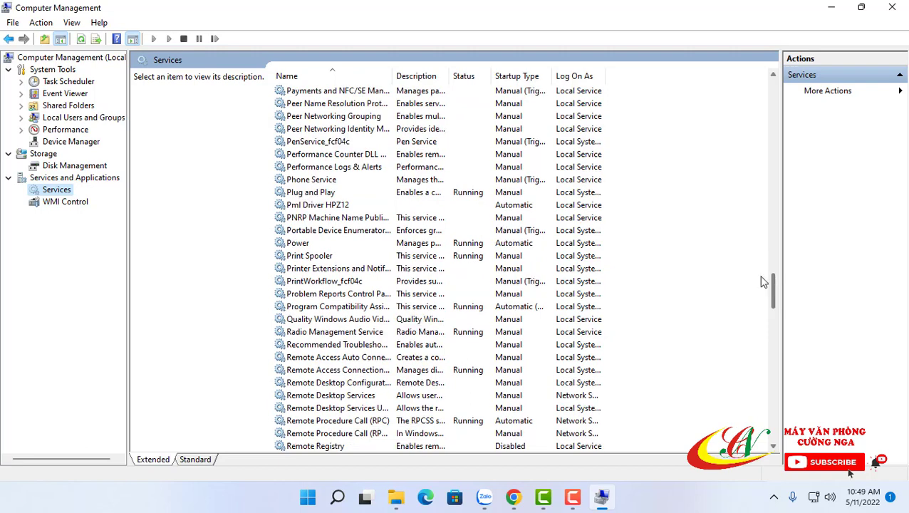
{"action": "left_click", "coordinate": [316, 258]}
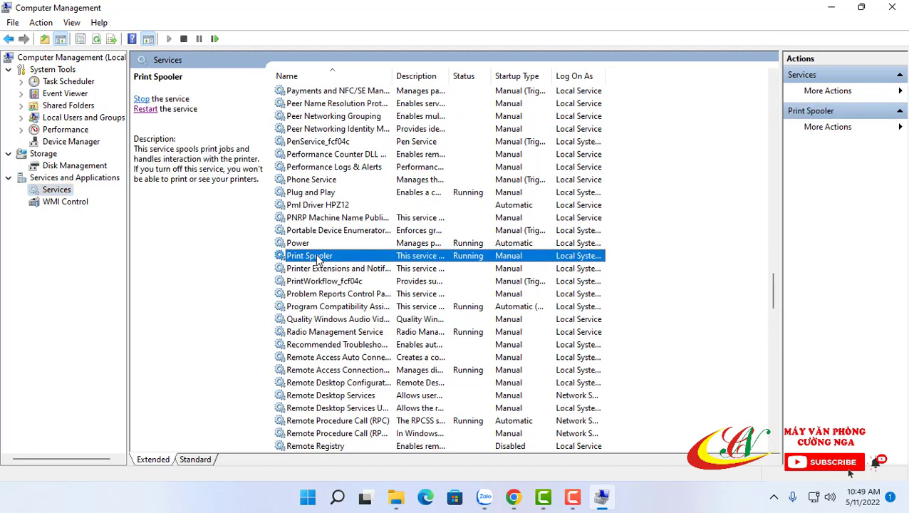
{"action": "right_click", "coordinate": [377, 258]}
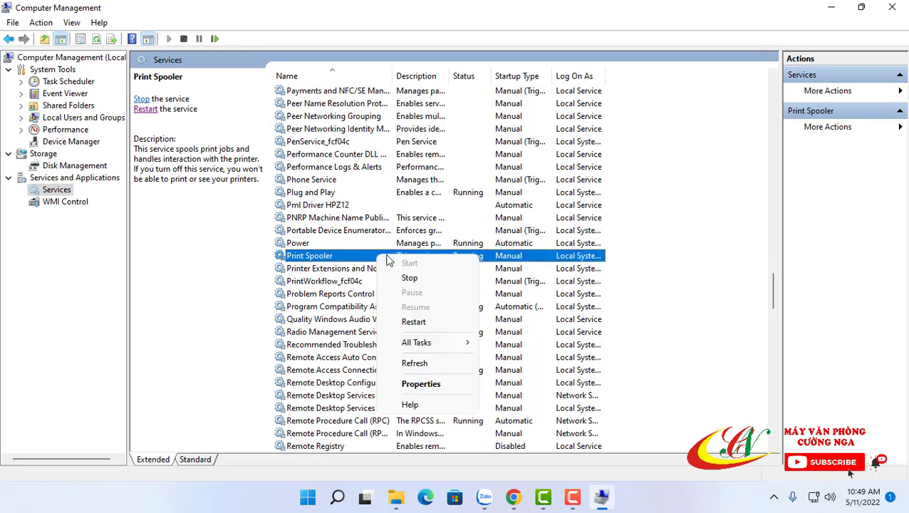
{"action": "left_click", "coordinate": [419, 385]}
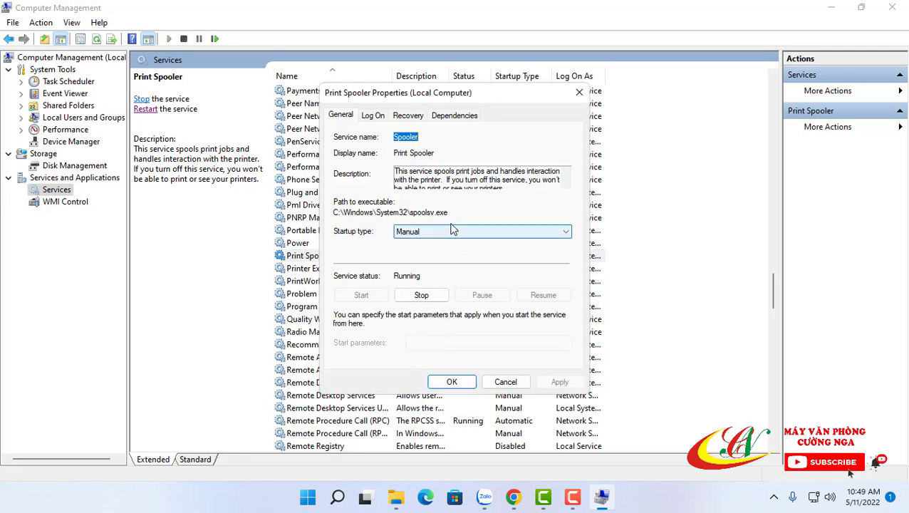
Set the Print Spooler startup type to Automatic, apply the change, and close Computer Management.
{"action": "left_click", "coordinate": [561, 233]}
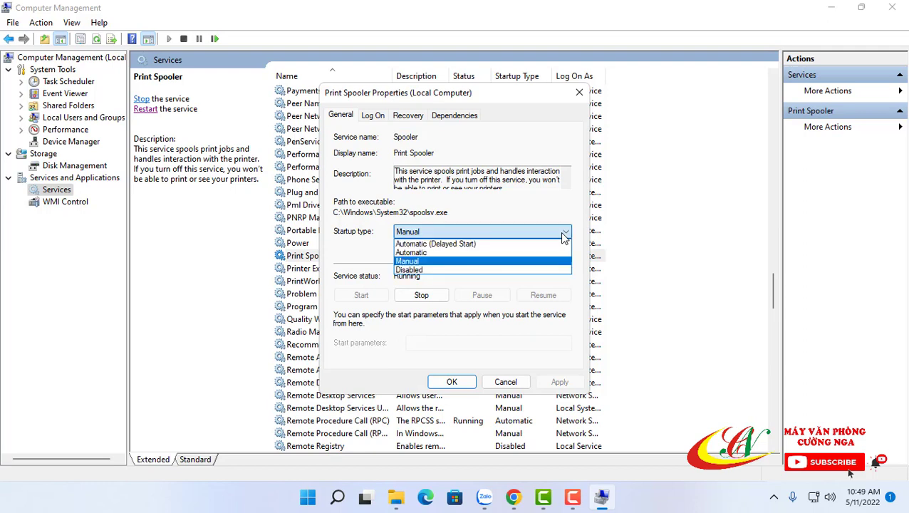
{"action": "left_click", "coordinate": [418, 252]}
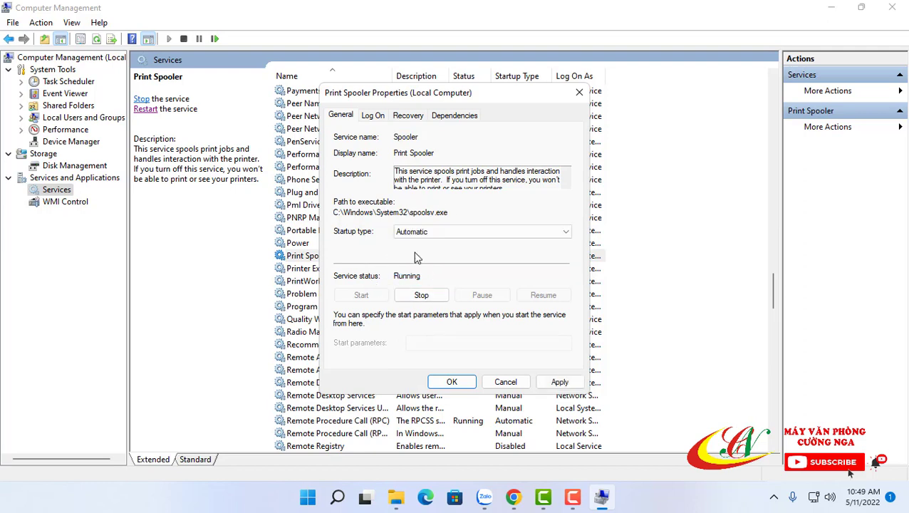
{"action": "left_click", "coordinate": [560, 383]}
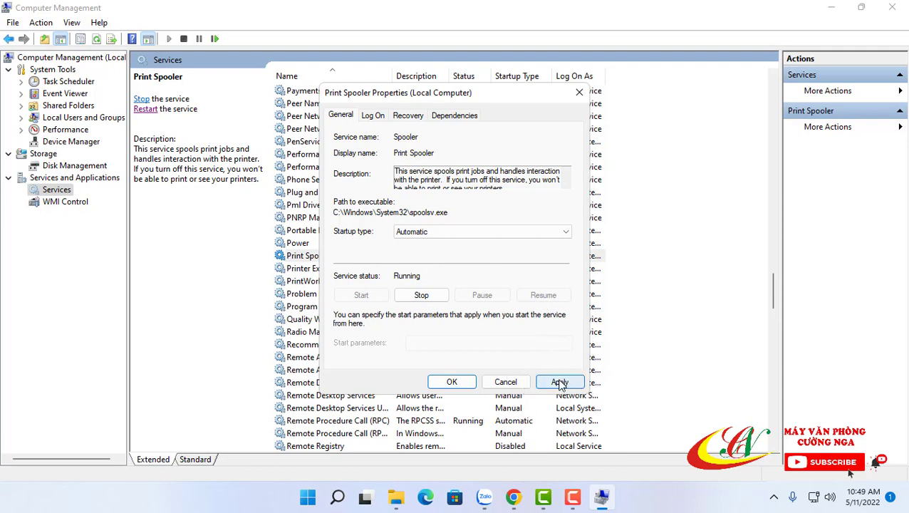
{"action": "left_click", "coordinate": [456, 383]}
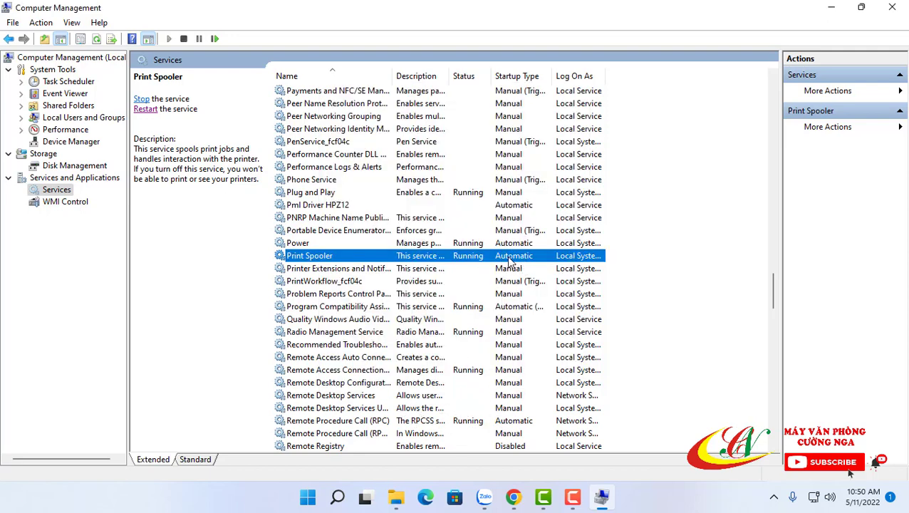
{"action": "left_click", "coordinate": [893, 8]}
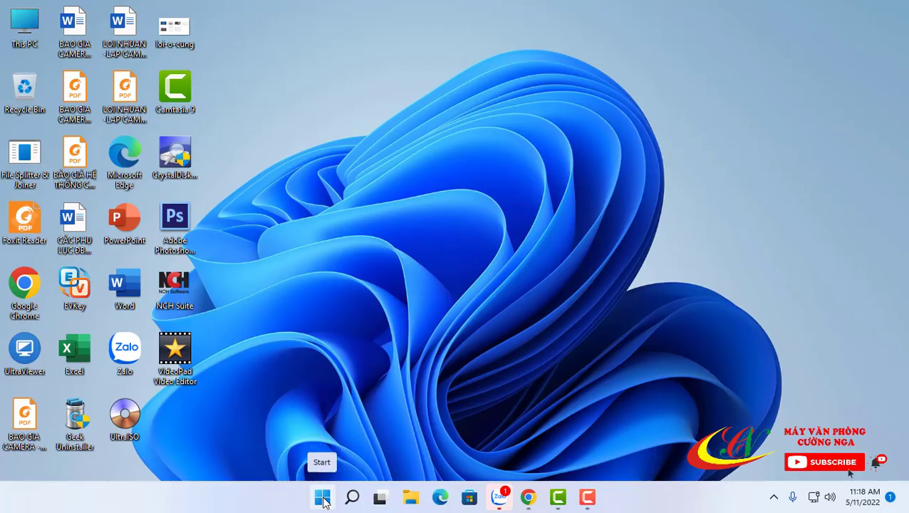
Search Windows for "service" and run the Services app as administrator.
{"action": "left_click", "coordinate": [322, 498]}
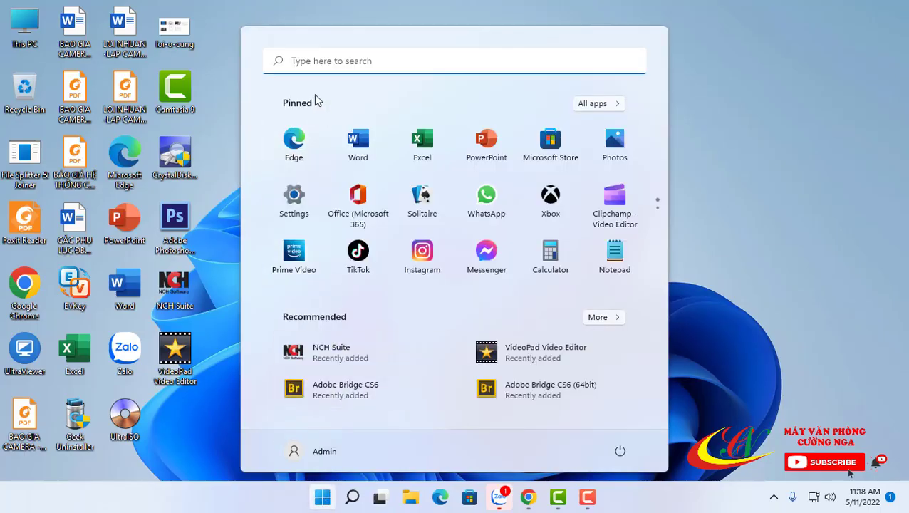
{"action": "left_click", "coordinate": [314, 62]}
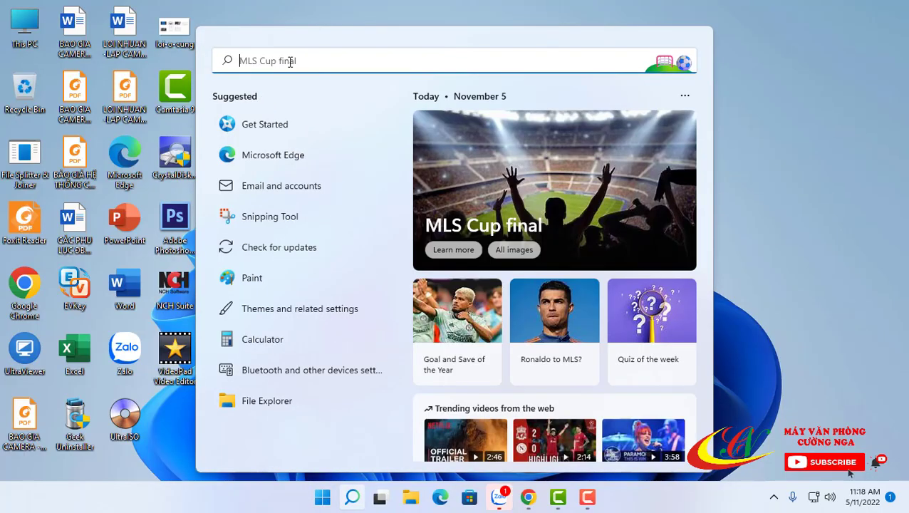
{"action": "type", "text": "ser"}
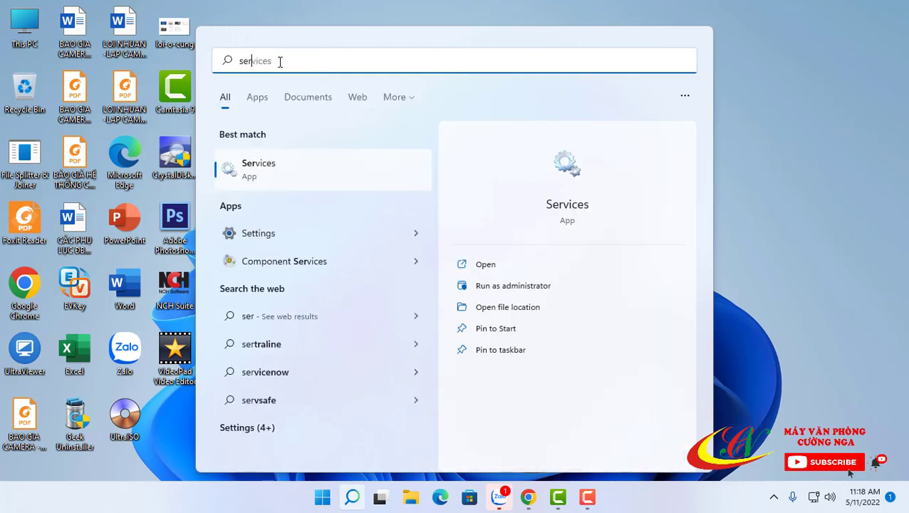
{"action": "type", "text": "vice"}
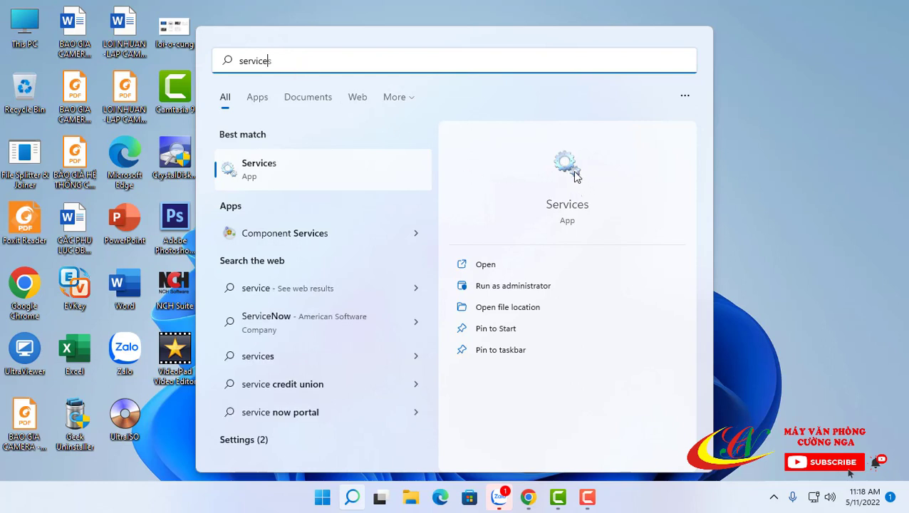
{"action": "left_click", "coordinate": [490, 288]}
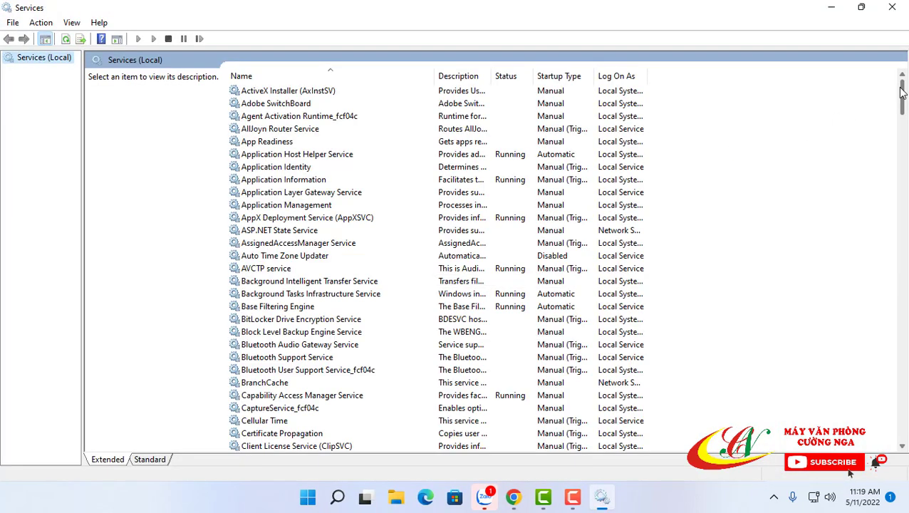
Find the Print Spooler service and open the Recovery settings in its properties.
{"action": "left_click_drag", "start_coordinate": [902, 92], "coordinate": [888, 280]}
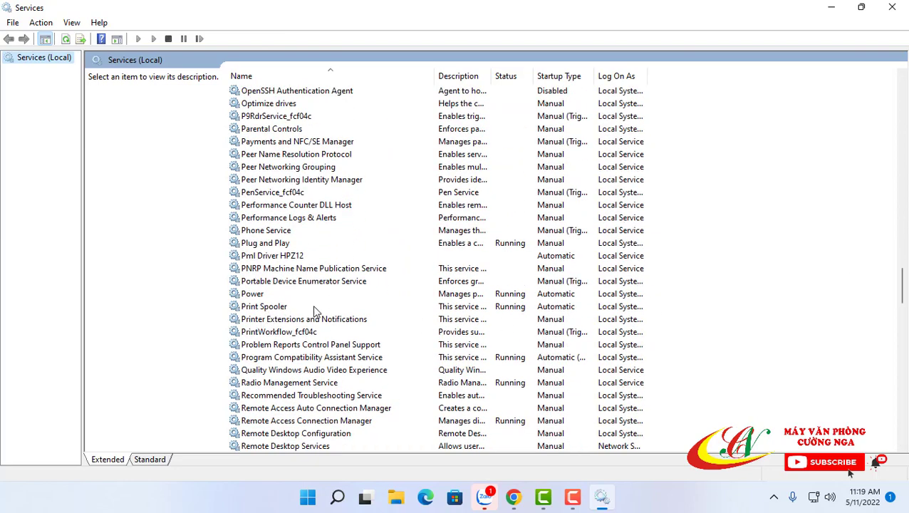
{"action": "left_click", "coordinate": [277, 311]}
{"action": "right_click", "coordinate": [277, 310]}
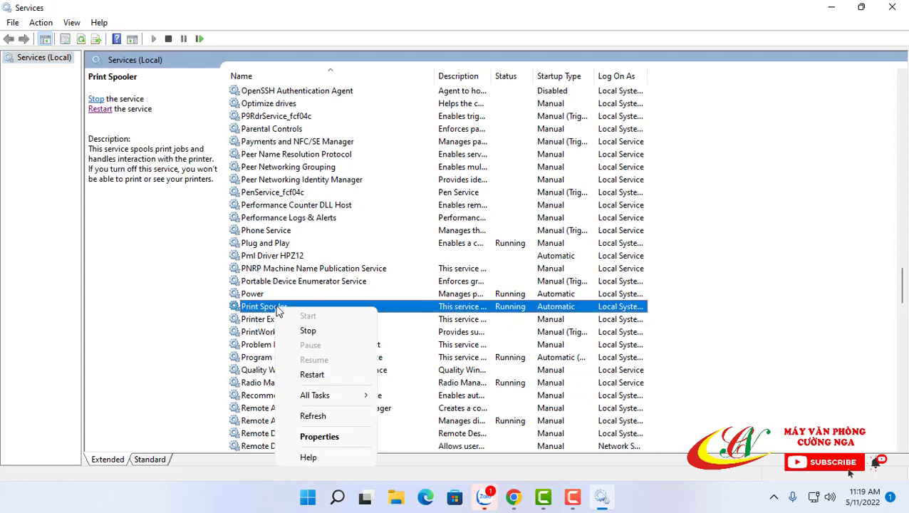
{"action": "left_click", "coordinate": [324, 438]}
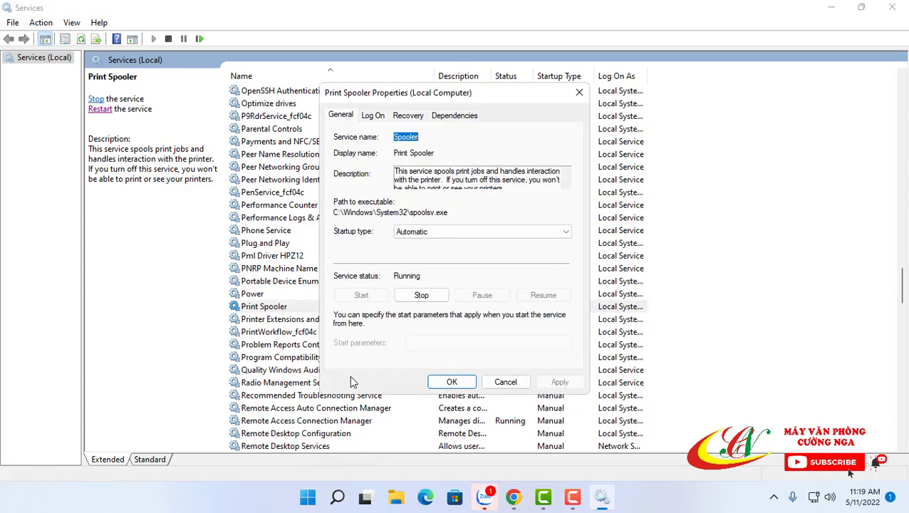
{"action": "left_click", "coordinate": [406, 116]}
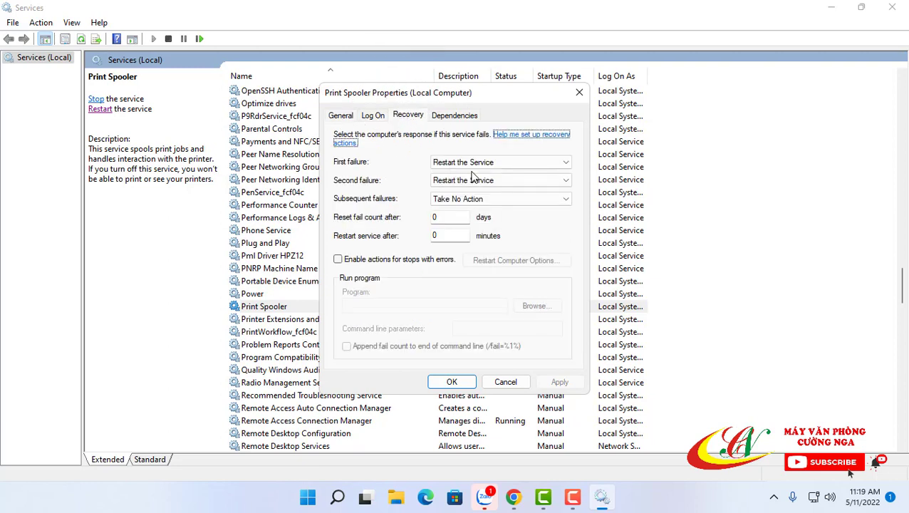
Set the Print Spooler's first, second and subsequent failure responses to Restart the Service, and apply the changes.
{"action": "left_click", "coordinate": [564, 164]}
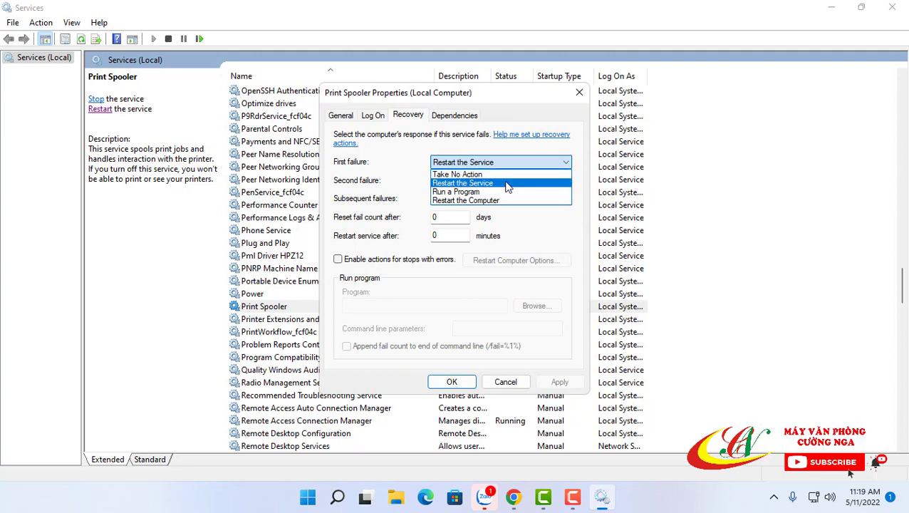
{"action": "left_click", "coordinate": [507, 183]}
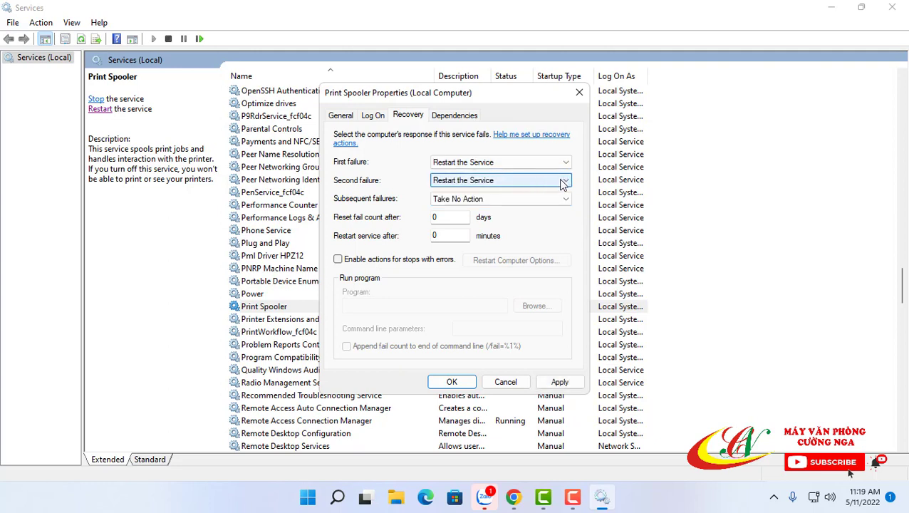
{"action": "left_click", "coordinate": [565, 183]}
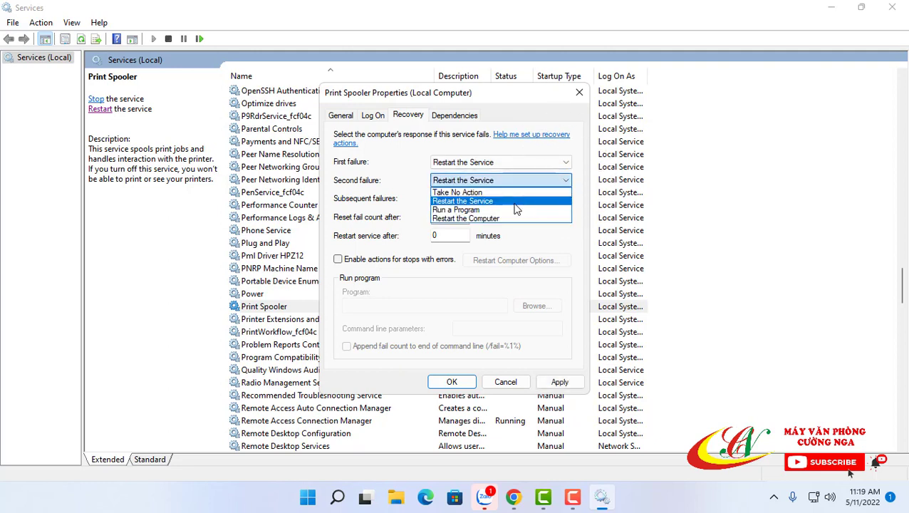
{"action": "left_click", "coordinate": [509, 202]}
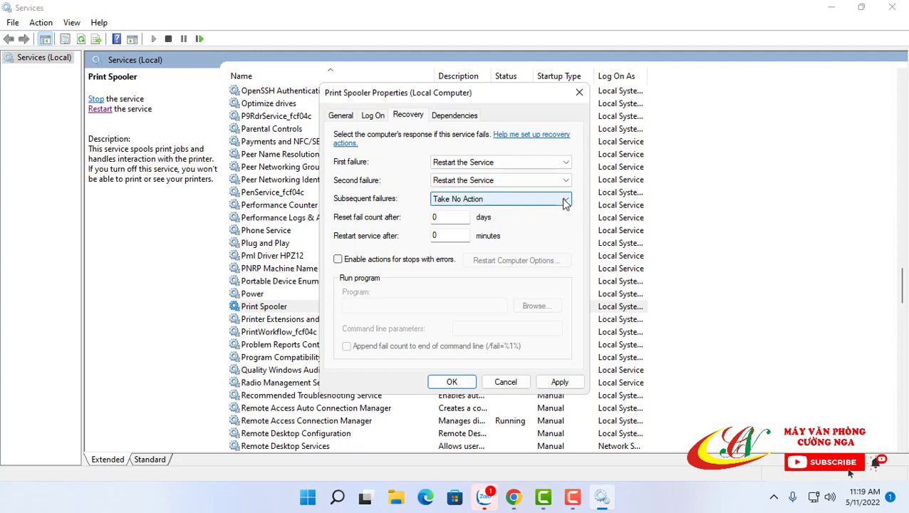
{"action": "left_click", "coordinate": [564, 202]}
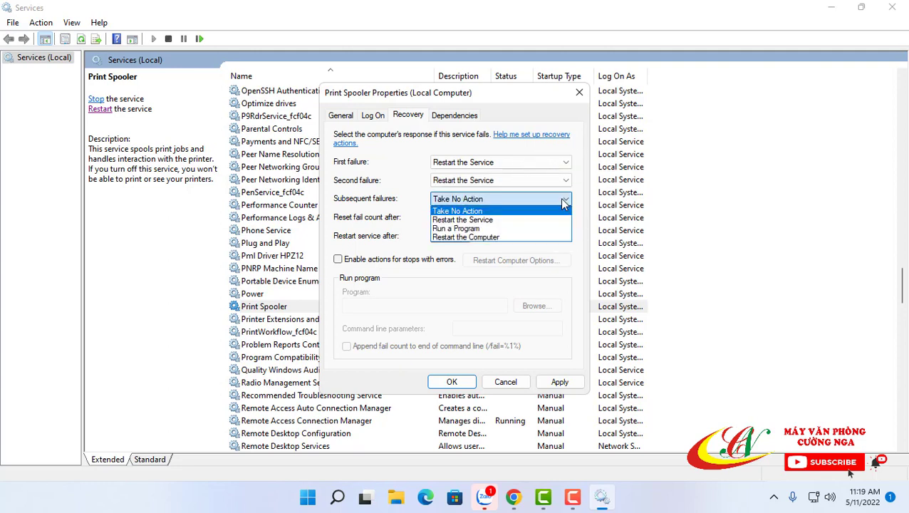
{"action": "left_click", "coordinate": [495, 220]}
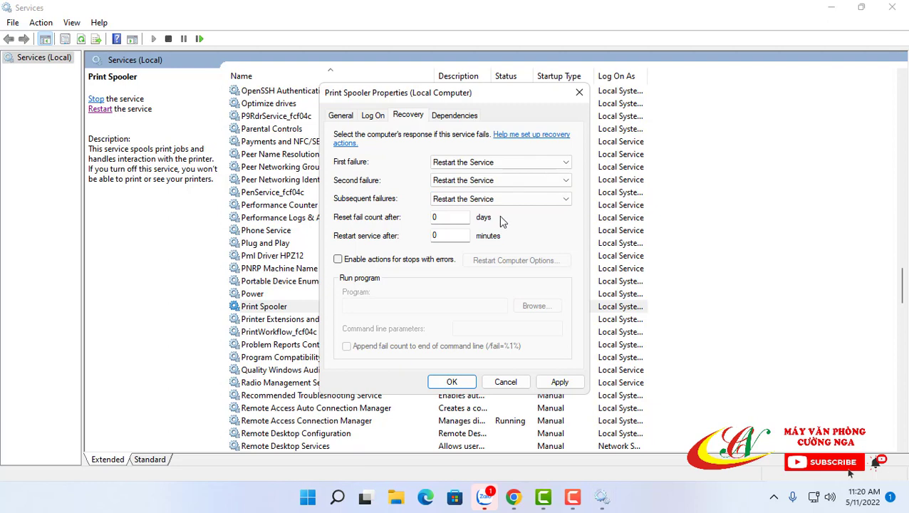
{"action": "left_click", "coordinate": [560, 382]}
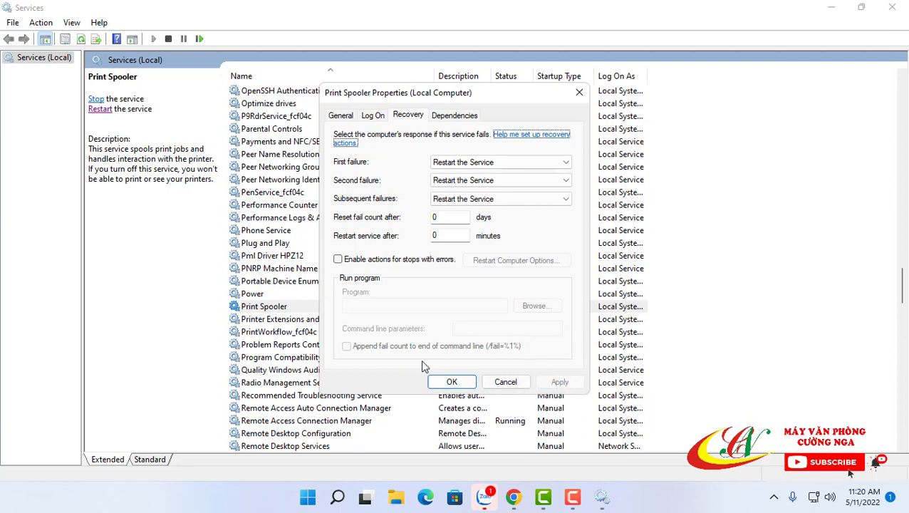
{"action": "left_click", "coordinate": [451, 382]}
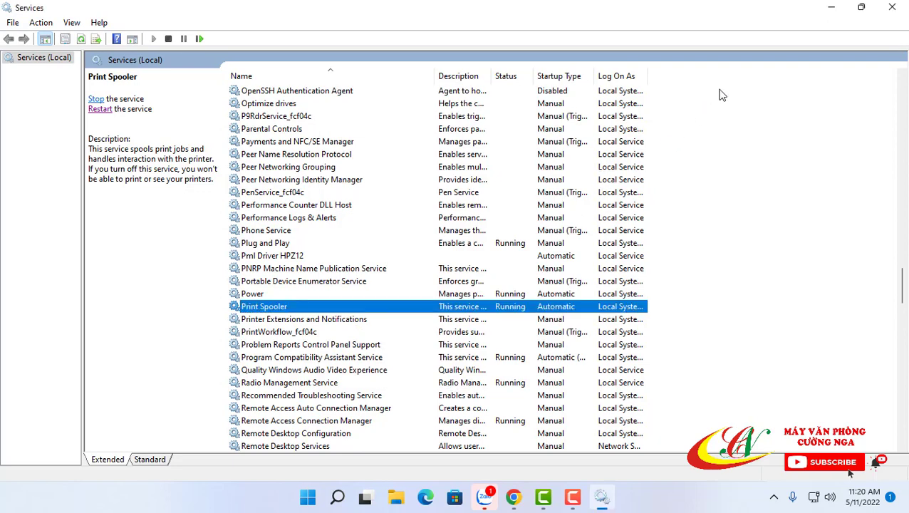
Close the Services window and open the Services list in a maximized Computer Management window.
{"action": "left_click", "coordinate": [894, 13]}
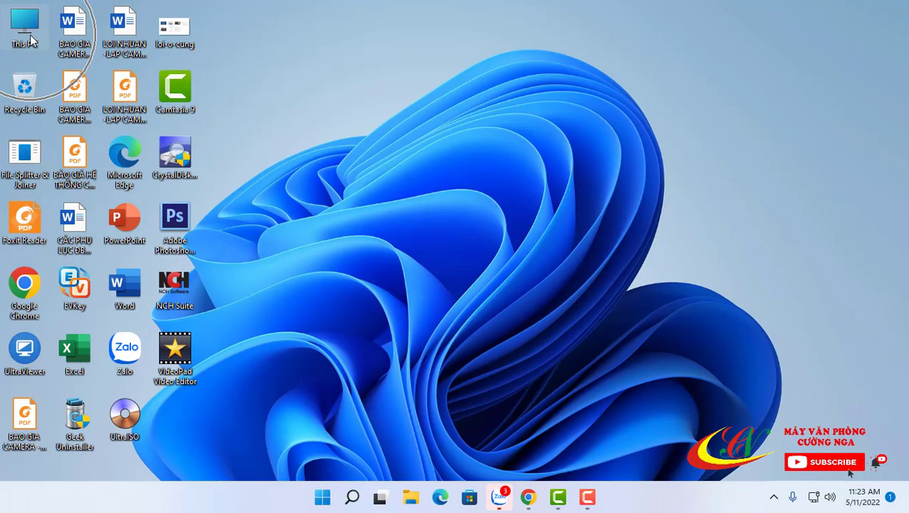
{"action": "right_click", "coordinate": [30, 41]}
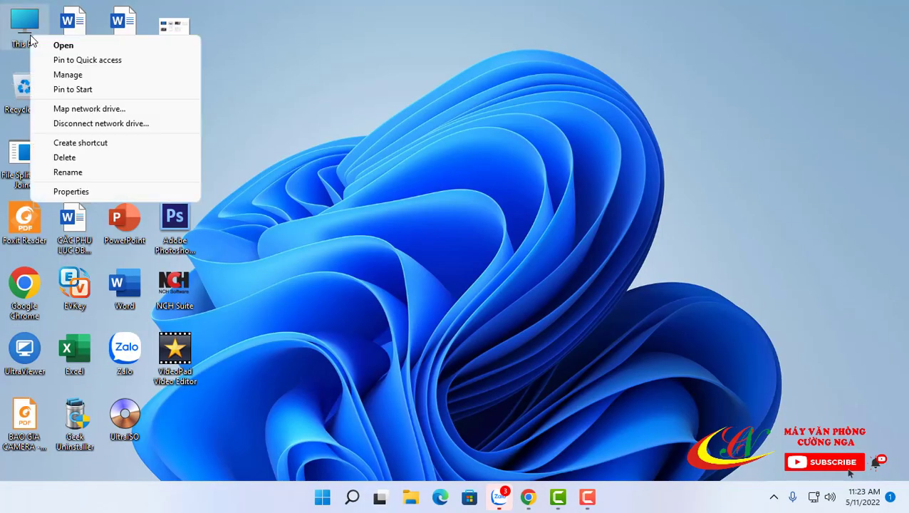
{"action": "left_click", "coordinate": [68, 75]}
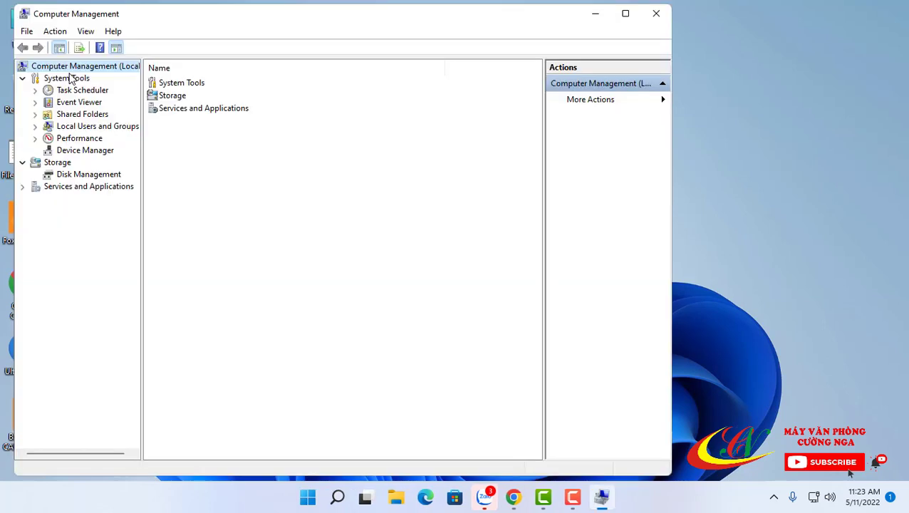
{"action": "left_click", "coordinate": [23, 187]}
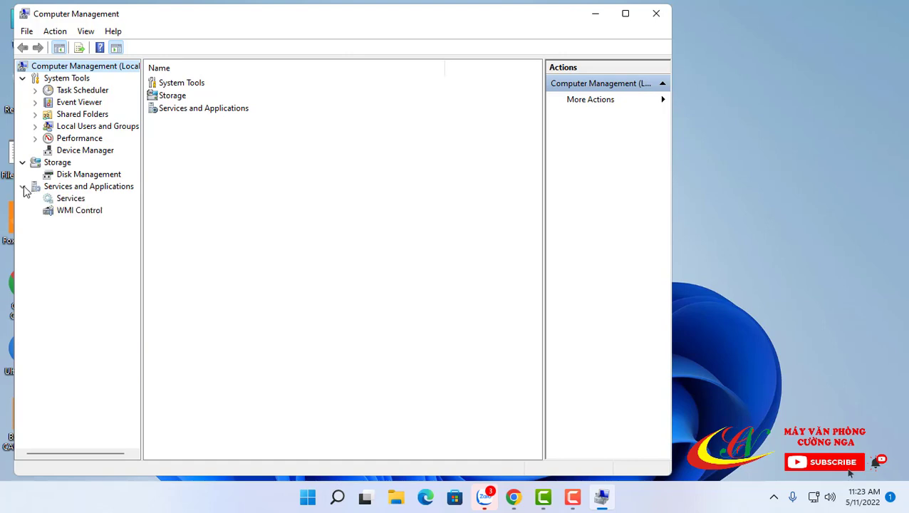
{"action": "left_click", "coordinate": [58, 200]}
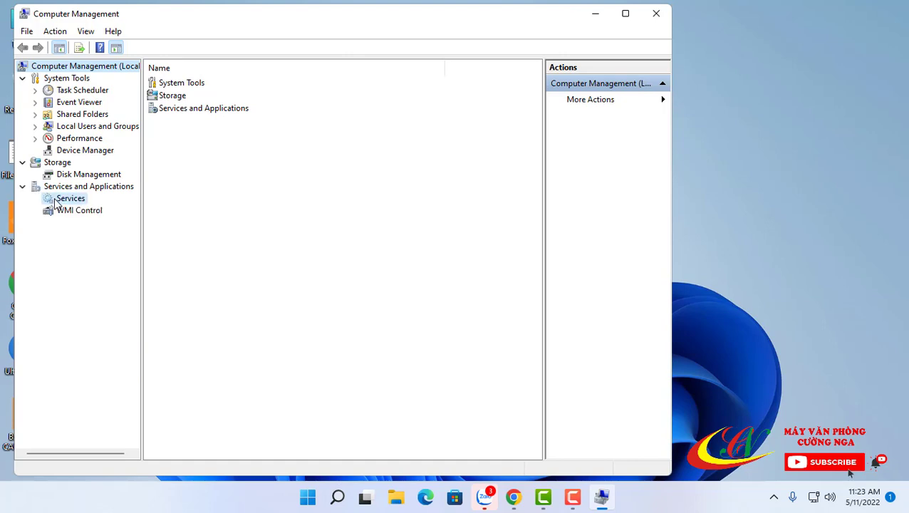
{"action": "left_click", "coordinate": [626, 13]}
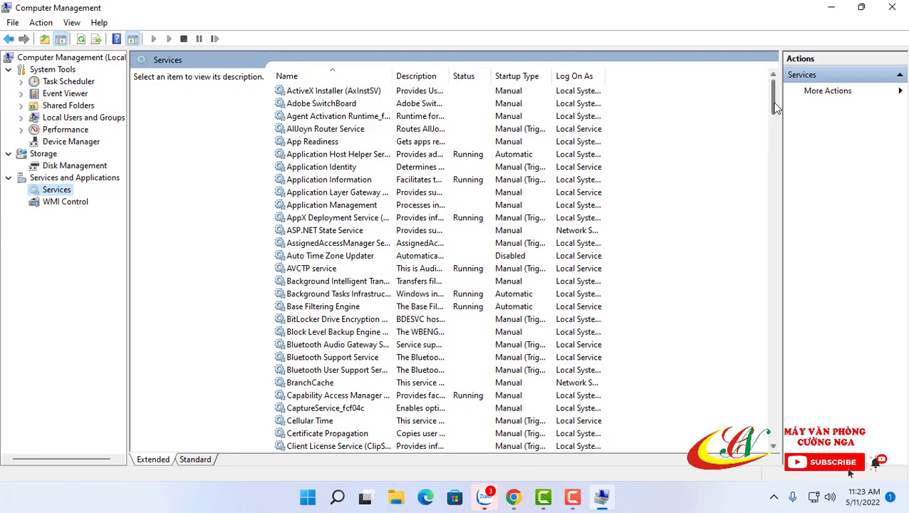
Stop the Print Spooler service and close Computer Management.
{"action": "left_click_drag", "start_coordinate": [773, 106], "coordinate": [796, 301]}
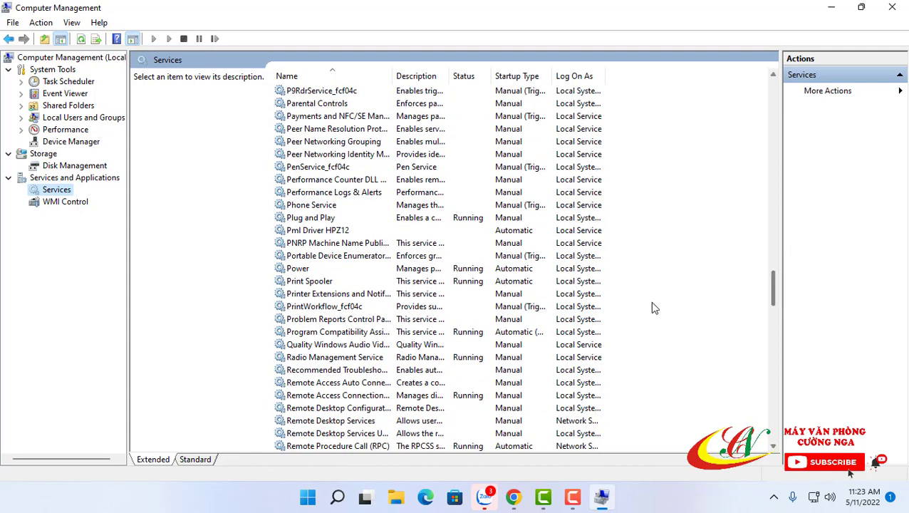
{"action": "left_click", "coordinate": [339, 285]}
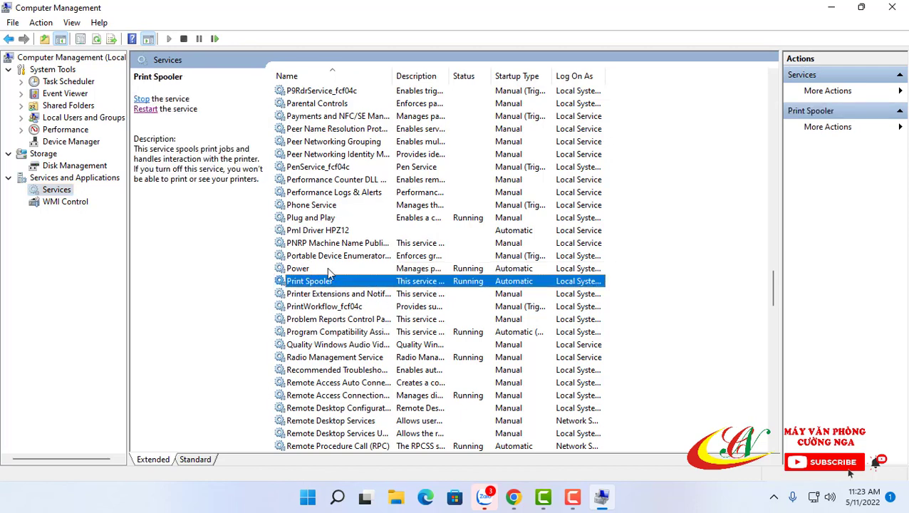
{"action": "right_click", "coordinate": [332, 282]}
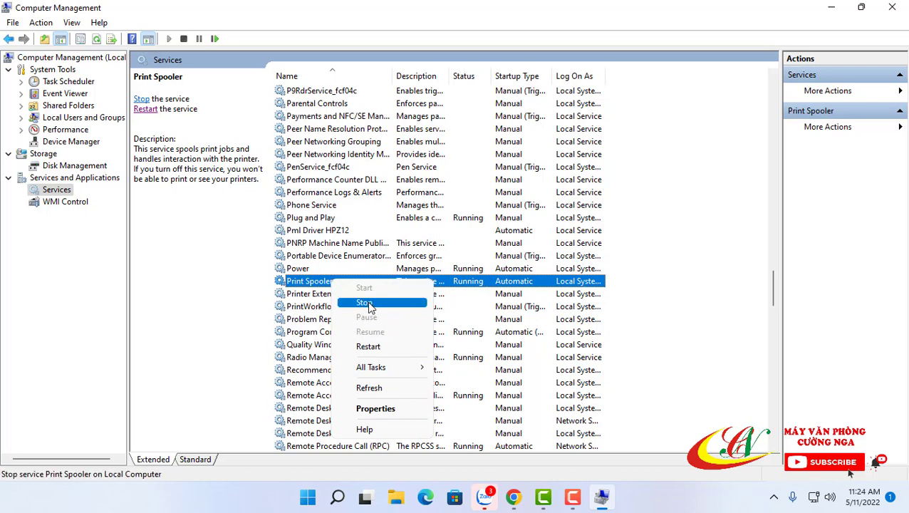
{"action": "left_click", "coordinate": [142, 100]}
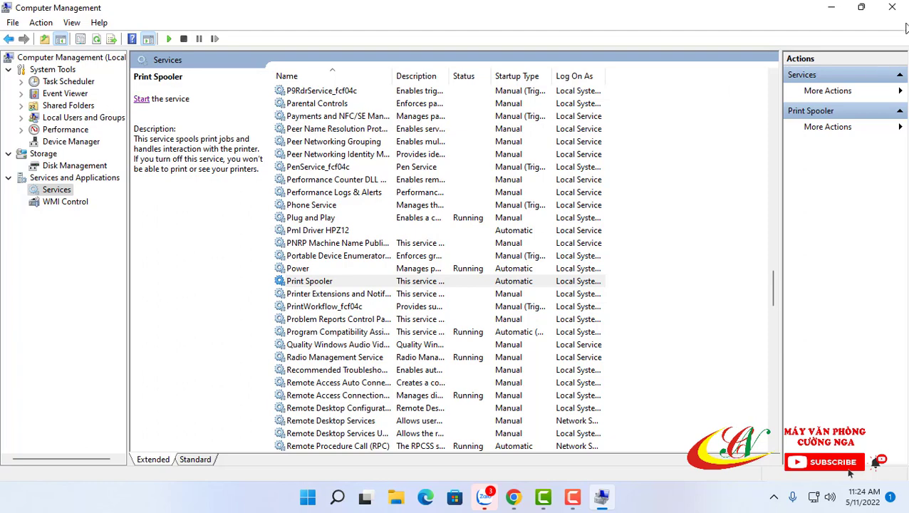
{"action": "left_click", "coordinate": [892, 9]}
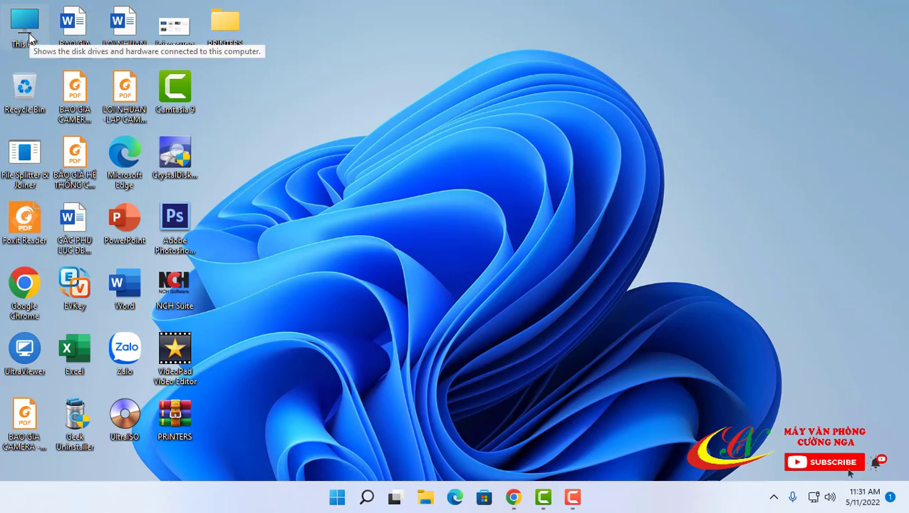
Open the Windows folder on the Windows 11 (C:) drive in File Explorer.
{"action": "double_click", "coordinate": [26, 29]}
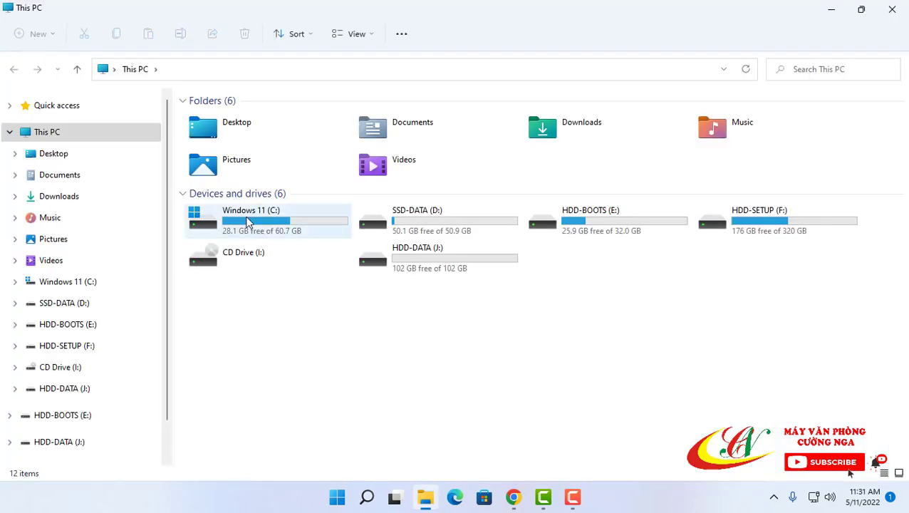
{"action": "left_click", "coordinate": [250, 224]}
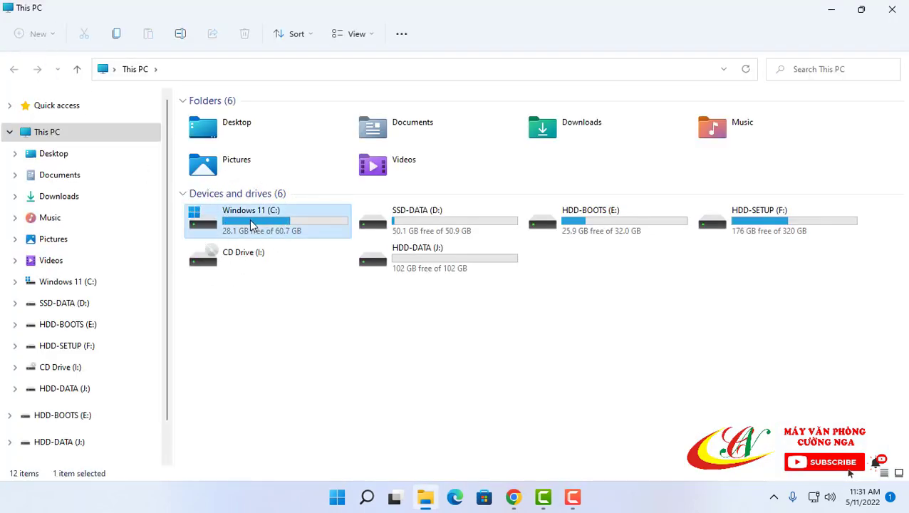
{"action": "double_click", "coordinate": [250, 224]}
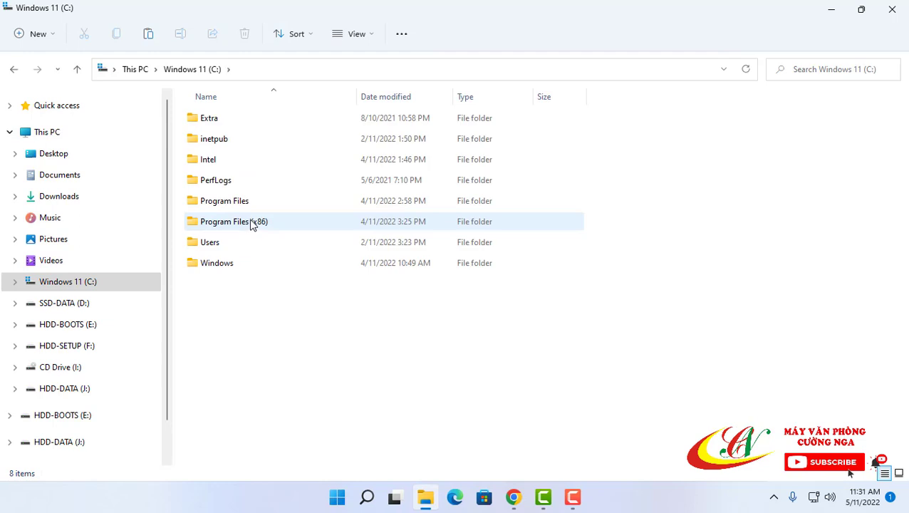
{"action": "double_click", "coordinate": [218, 264]}
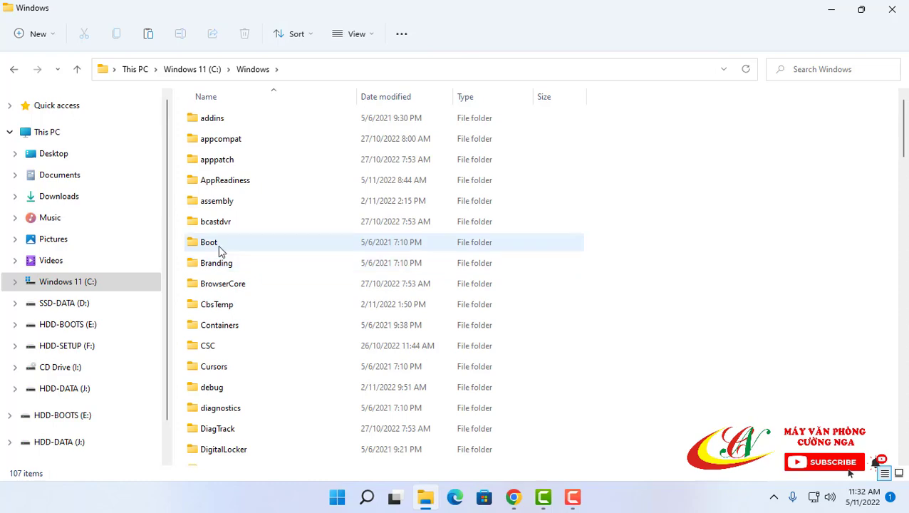
Find and open the System32 folder inside the Windows folder.
{"action": "scroll", "coordinate": [222, 249], "scroll_direction": "down", "scroll_amount": 3}
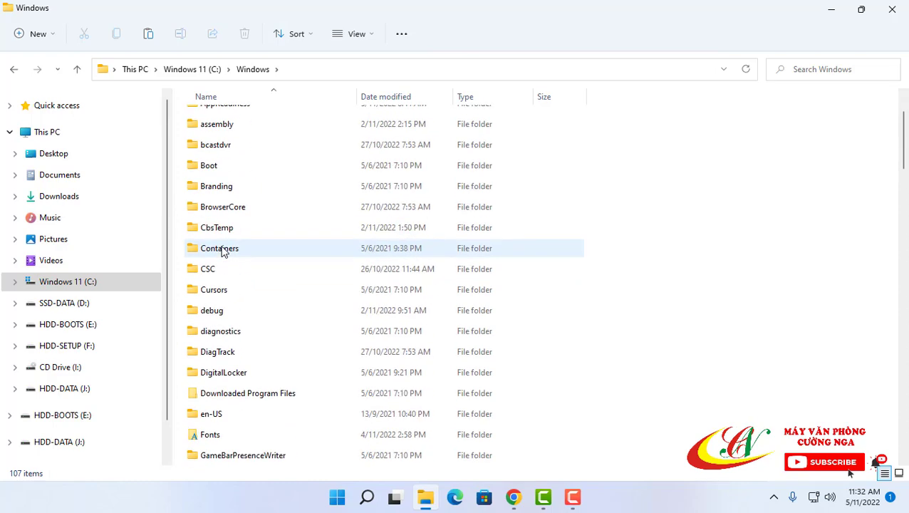
{"action": "scroll", "coordinate": [223, 249], "scroll_direction": "down", "scroll_amount": 4}
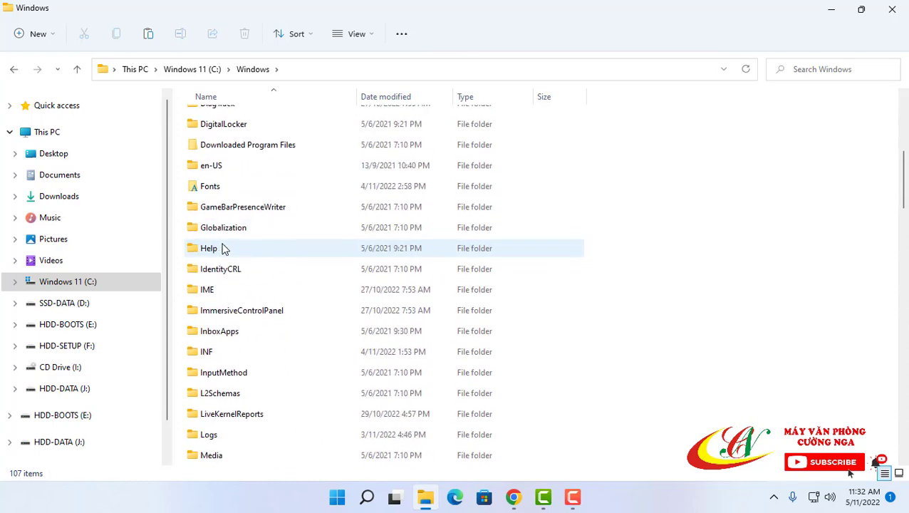
{"action": "scroll", "coordinate": [223, 248], "scroll_direction": "up", "scroll_amount": 1}
{"action": "scroll", "coordinate": [223, 245], "scroll_direction": "down", "scroll_amount": 3}
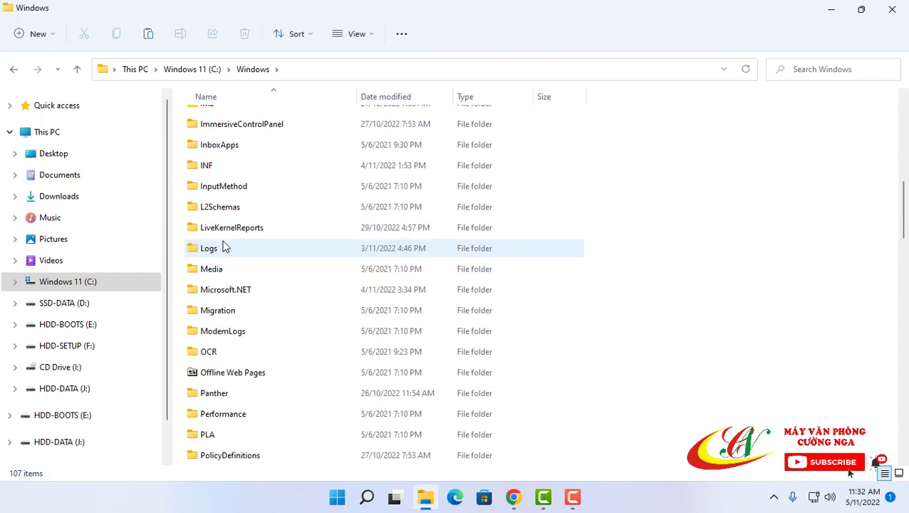
{"action": "scroll", "coordinate": [225, 246], "scroll_direction": "down", "scroll_amount": 3}
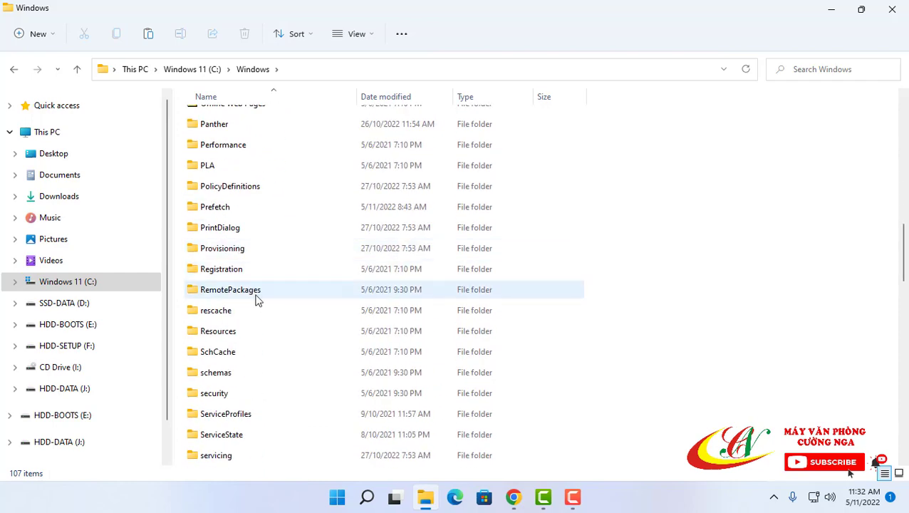
{"action": "scroll", "coordinate": [260, 317], "scroll_direction": "down", "scroll_amount": 1}
{"action": "scroll", "coordinate": [260, 317], "scroll_direction": "up", "scroll_amount": 1}
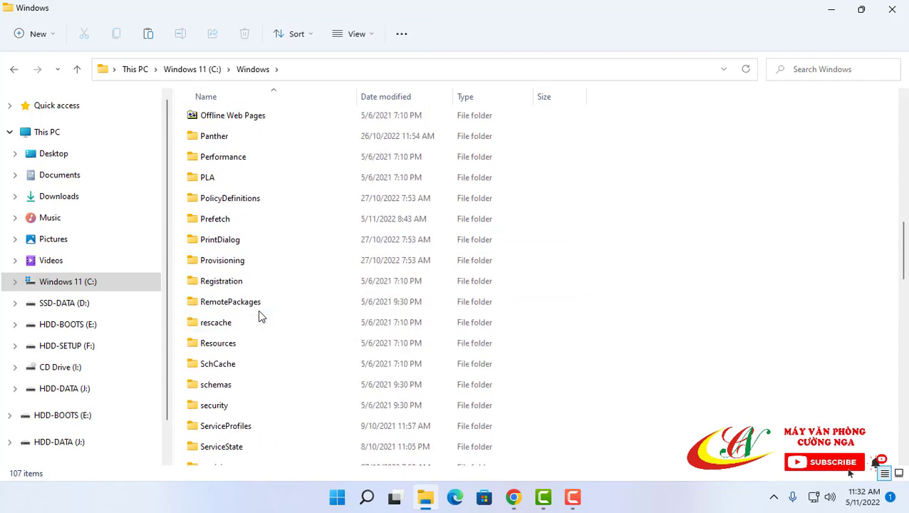
{"action": "scroll", "coordinate": [260, 317], "scroll_direction": "down", "scroll_amount": 3}
{"action": "scroll", "coordinate": [259, 311], "scroll_direction": "up", "scroll_amount": 1}
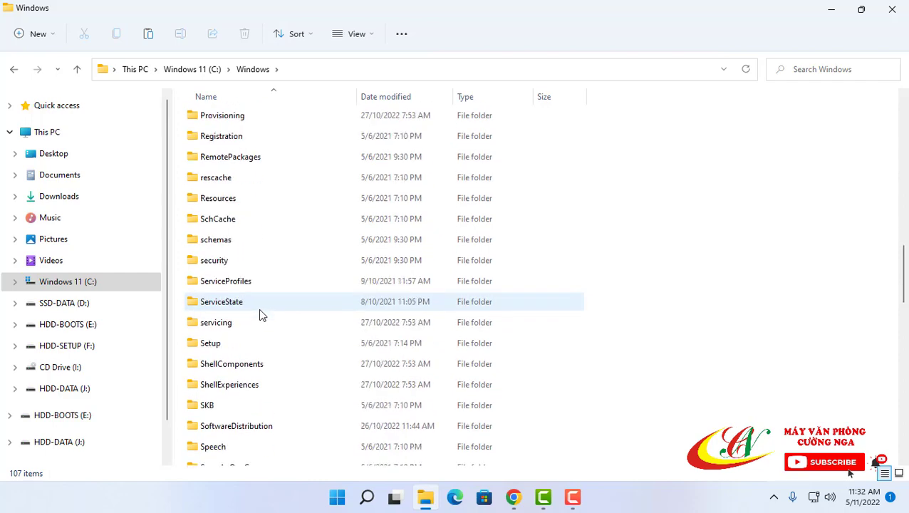
{"action": "scroll", "coordinate": [260, 311], "scroll_direction": "down", "scroll_amount": 2}
{"action": "scroll", "coordinate": [261, 315], "scroll_direction": "up", "scroll_amount": 1}
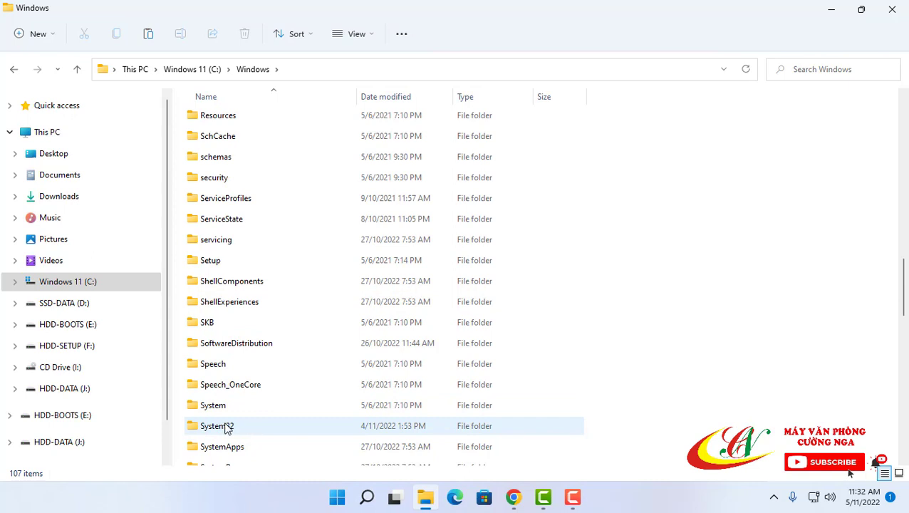
{"action": "scroll", "coordinate": [227, 428], "scroll_direction": "down", "scroll_amount": 2}
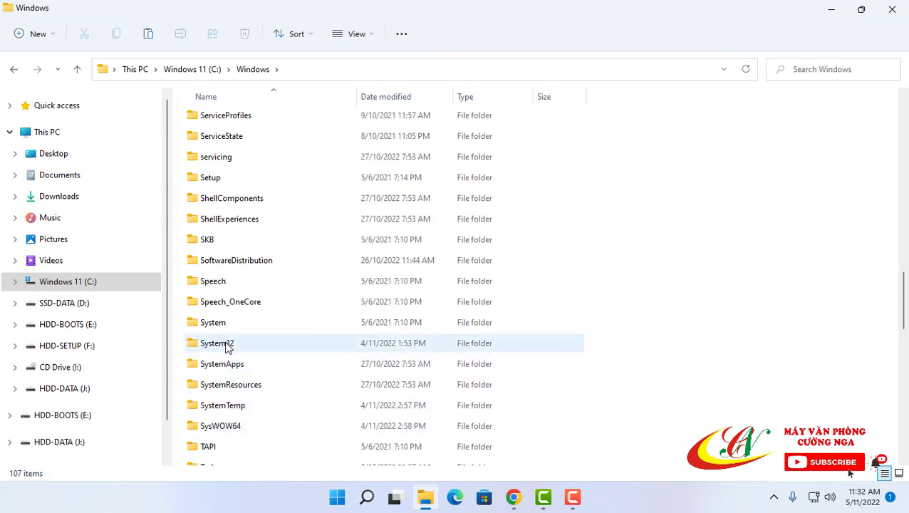
{"action": "double_click", "coordinate": [216, 344]}
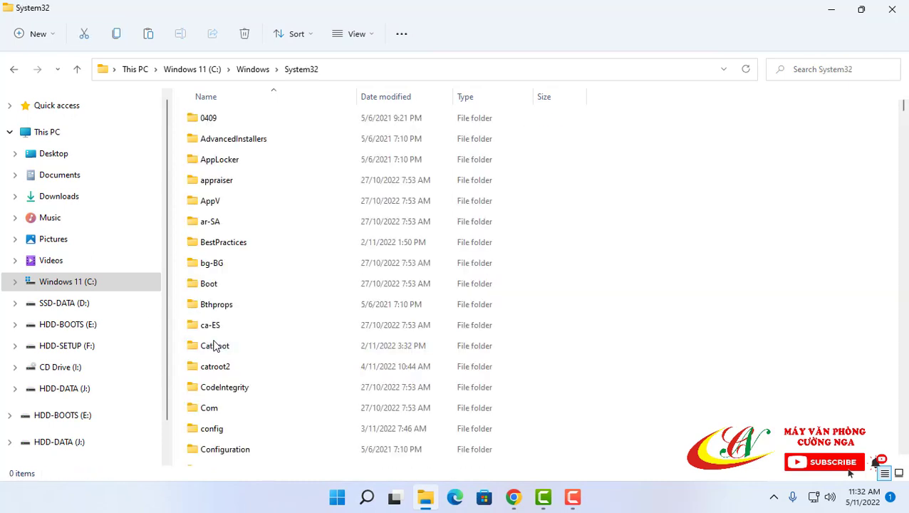
Find the spool folder inside System32 and open its PRINTERS subfolder.
{"action": "scroll", "coordinate": [226, 334], "scroll_direction": "down", "scroll_amount": 3}
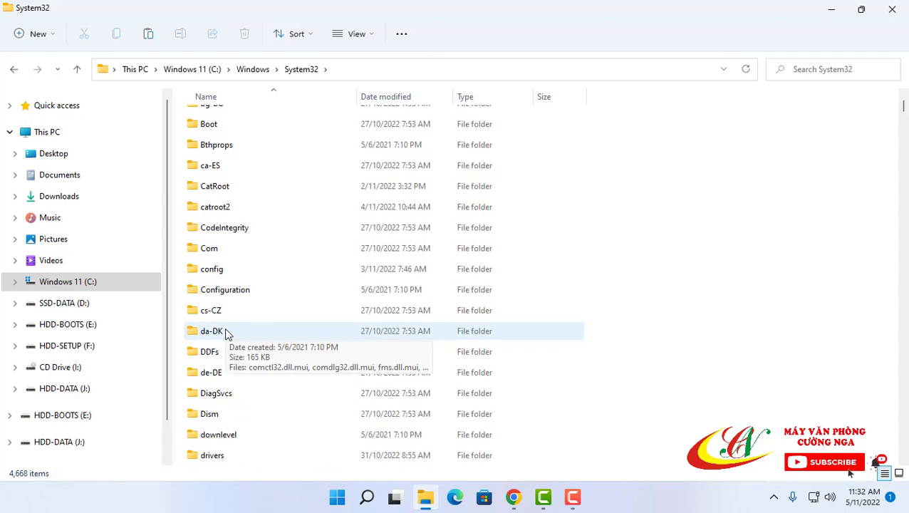
{"action": "scroll", "coordinate": [225, 334], "scroll_direction": "down", "scroll_amount": 3}
{"action": "scroll", "coordinate": [223, 336], "scroll_direction": "up", "scroll_amount": 1}
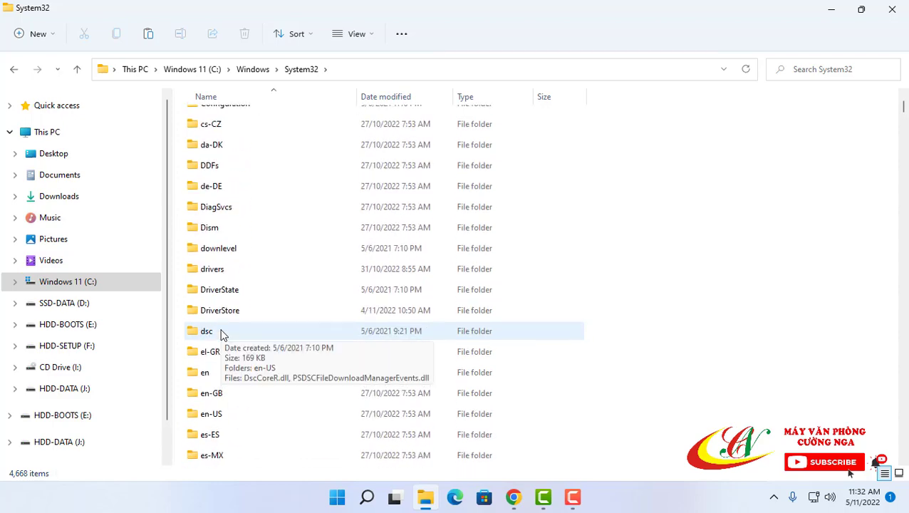
{"action": "scroll", "coordinate": [223, 334], "scroll_direction": "down", "scroll_amount": 4}
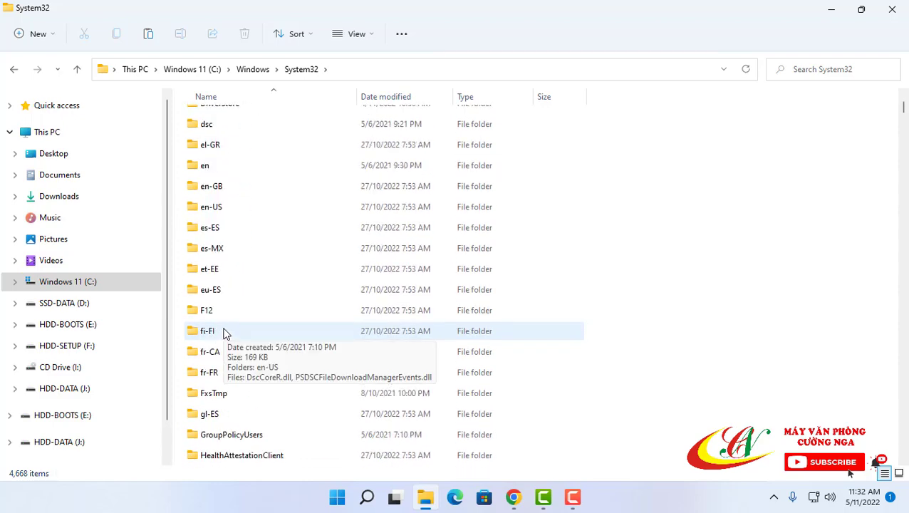
{"action": "scroll", "coordinate": [225, 334], "scroll_direction": "up", "scroll_amount": 1}
{"action": "scroll", "coordinate": [225, 333], "scroll_direction": "down", "scroll_amount": 3}
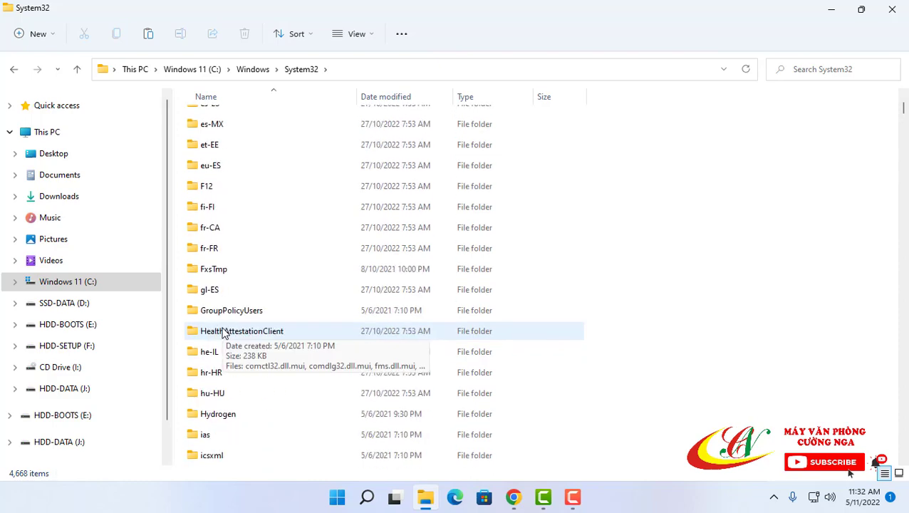
{"action": "scroll", "coordinate": [223, 332], "scroll_direction": "up", "scroll_amount": 1}
{"action": "scroll", "coordinate": [223, 332], "scroll_direction": "down", "scroll_amount": 3}
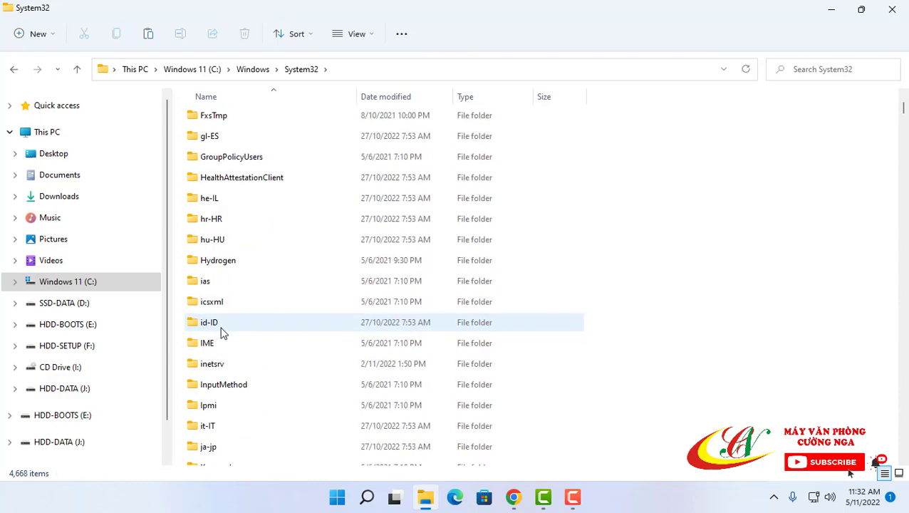
{"action": "scroll", "coordinate": [221, 333], "scroll_direction": "down", "scroll_amount": 5}
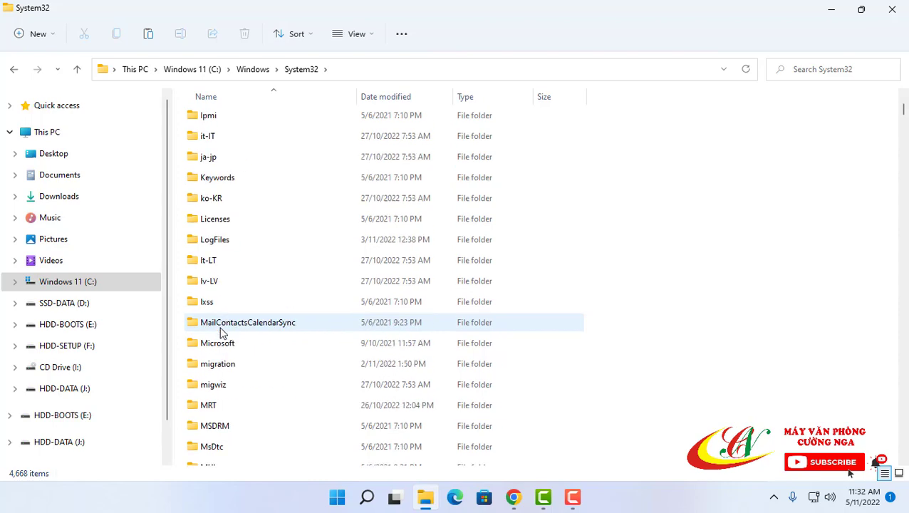
{"action": "scroll", "coordinate": [222, 333], "scroll_direction": "down", "scroll_amount": 3}
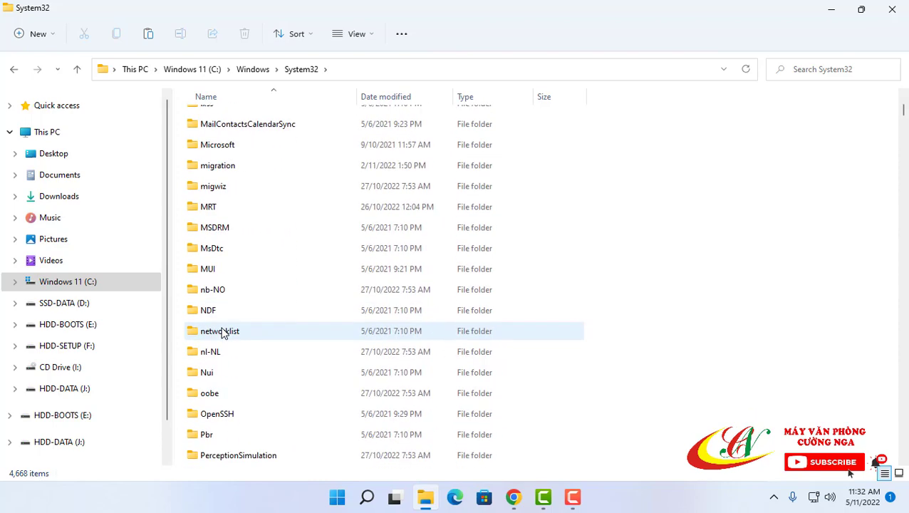
{"action": "scroll", "coordinate": [223, 333], "scroll_direction": "down", "scroll_amount": 3}
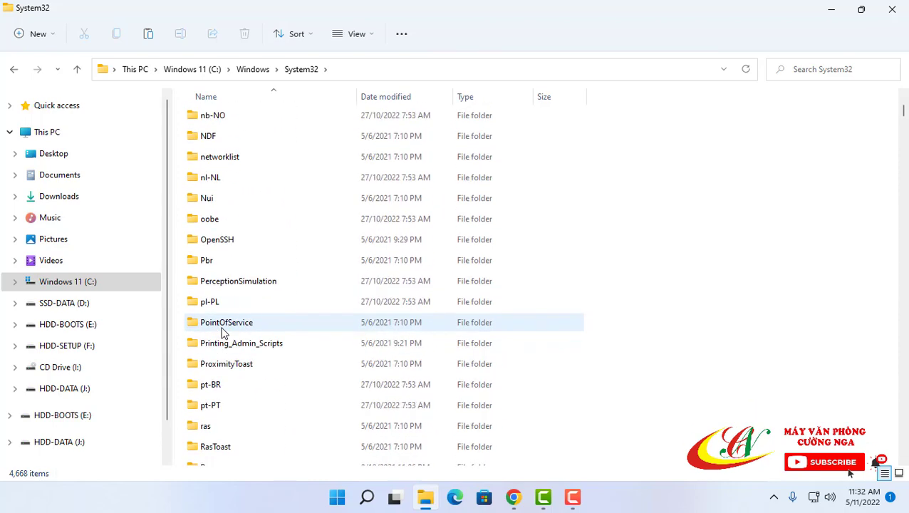
{"action": "scroll", "coordinate": [222, 333], "scroll_direction": "down", "scroll_amount": 2}
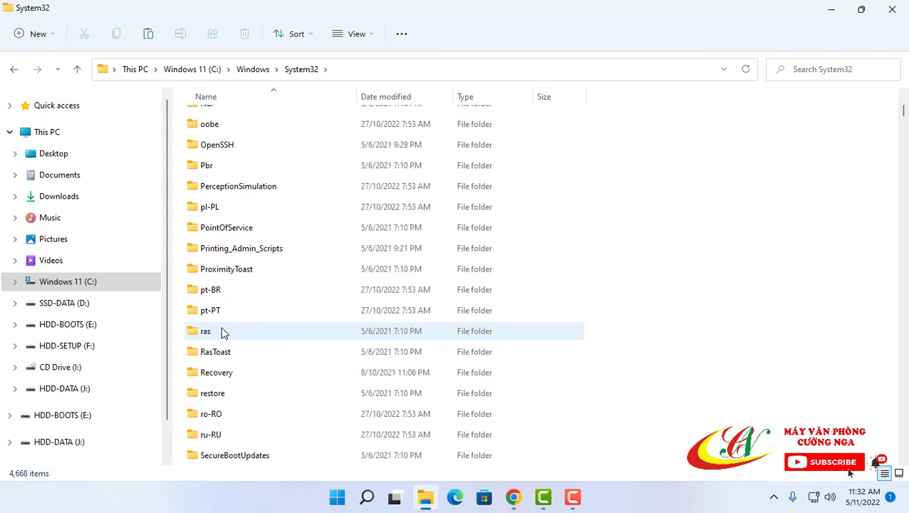
{"action": "scroll", "coordinate": [223, 333], "scroll_direction": "up", "scroll_amount": 1}
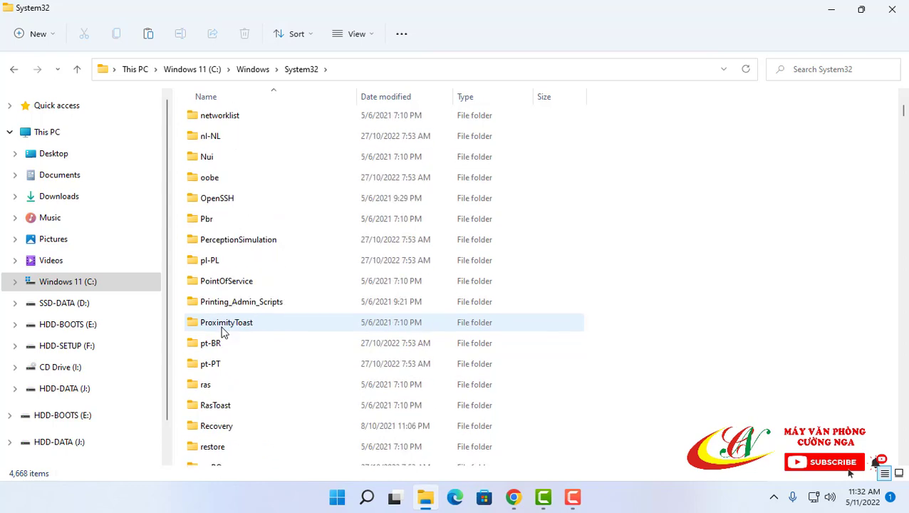
{"action": "scroll", "coordinate": [223, 332], "scroll_direction": "up", "scroll_amount": 2}
{"action": "scroll", "coordinate": [223, 332], "scroll_direction": "down", "scroll_amount": 1}
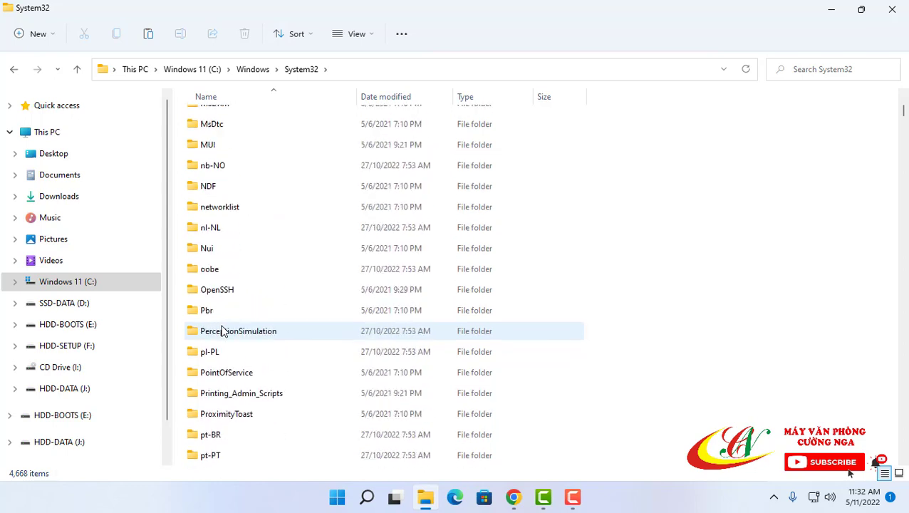
{"action": "scroll", "coordinate": [223, 332], "scroll_direction": "down", "scroll_amount": 2}
{"action": "scroll", "coordinate": [223, 332], "scroll_direction": "down", "scroll_amount": 4}
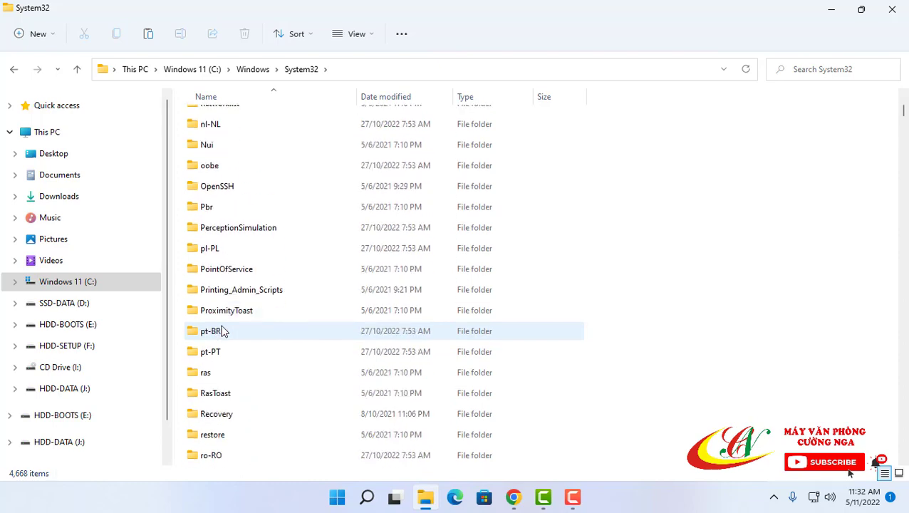
{"action": "scroll", "coordinate": [223, 332], "scroll_direction": "up", "scroll_amount": 2}
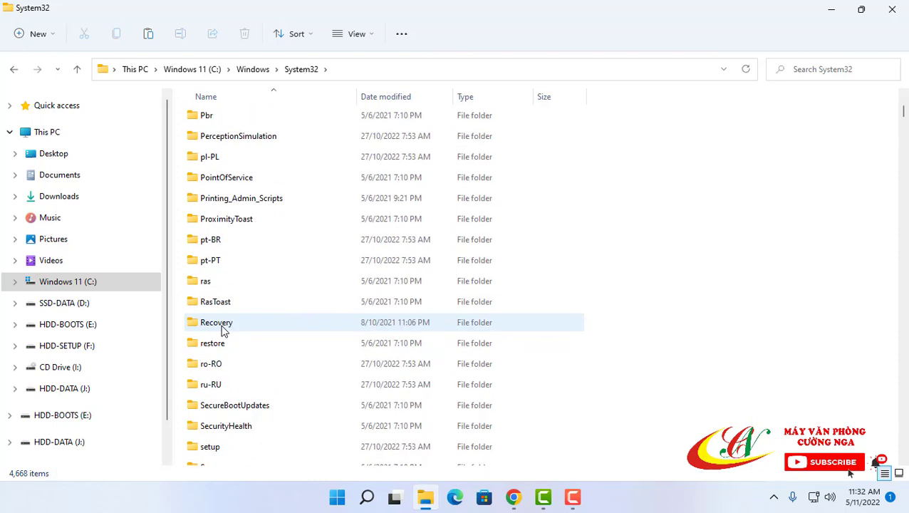
{"action": "scroll", "coordinate": [223, 332], "scroll_direction": "down", "scroll_amount": 3}
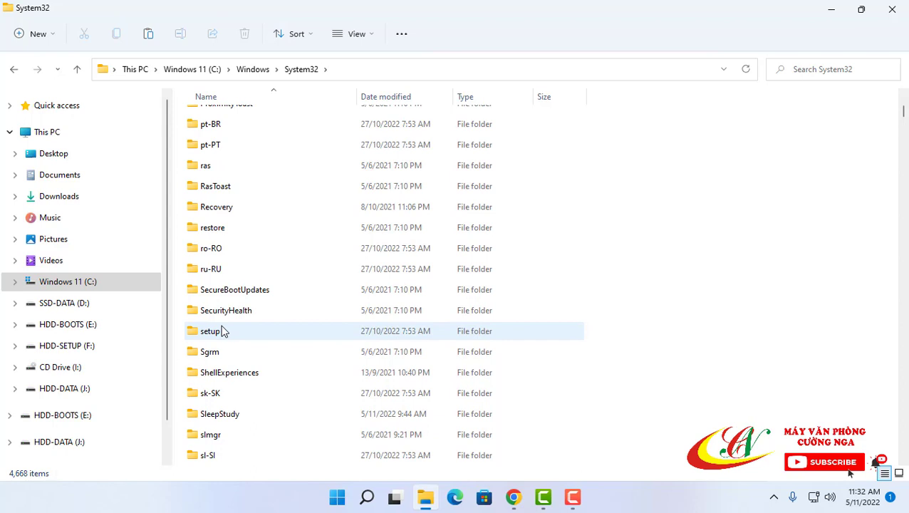
{"action": "scroll", "coordinate": [223, 332], "scroll_direction": "down", "scroll_amount": 3}
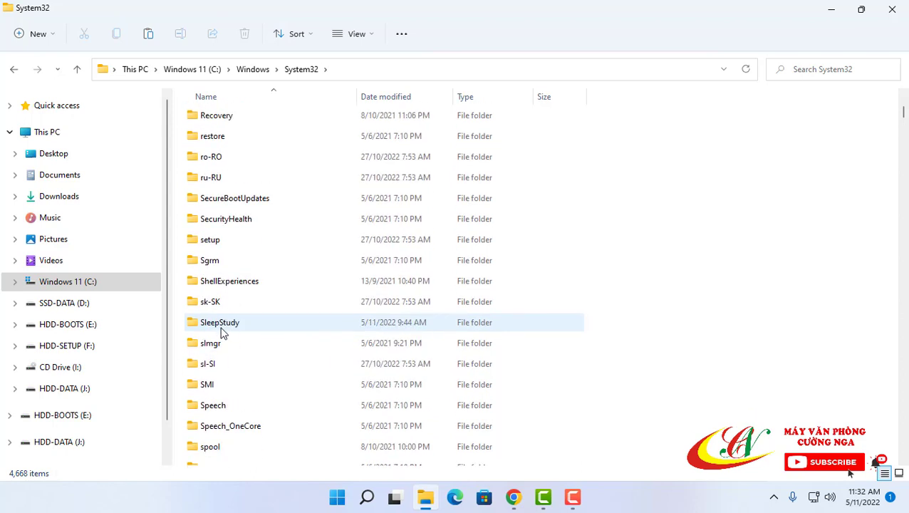
{"action": "scroll", "coordinate": [221, 333], "scroll_direction": "down", "scroll_amount": 3}
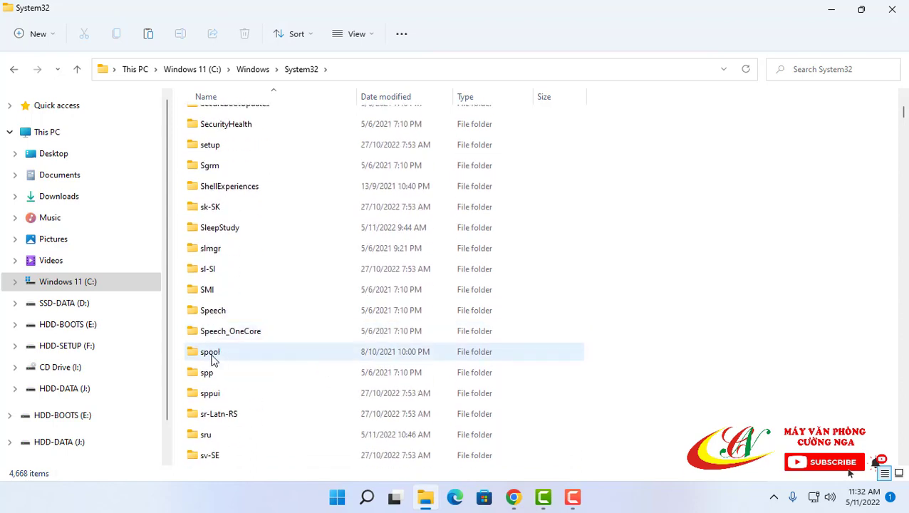
{"action": "double_click", "coordinate": [204, 353]}
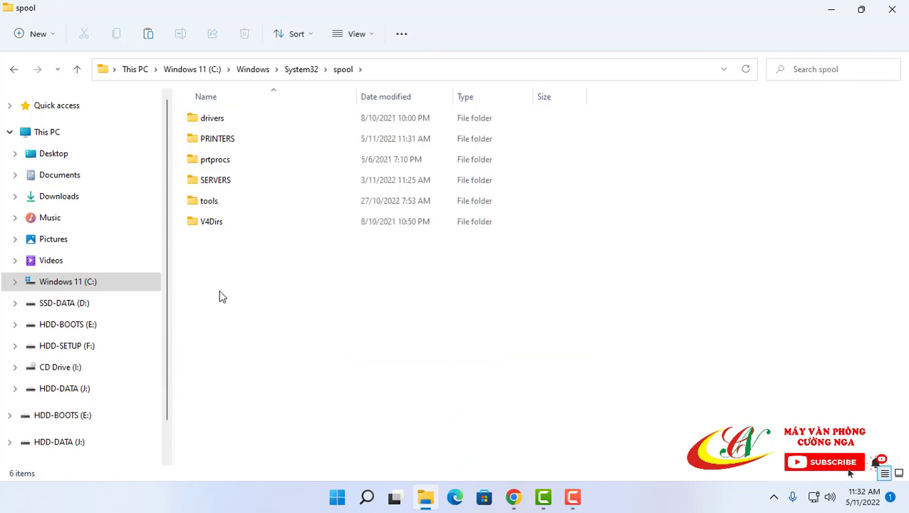
{"action": "left_click", "coordinate": [222, 141]}
{"action": "double_click", "coordinate": [219, 140]}
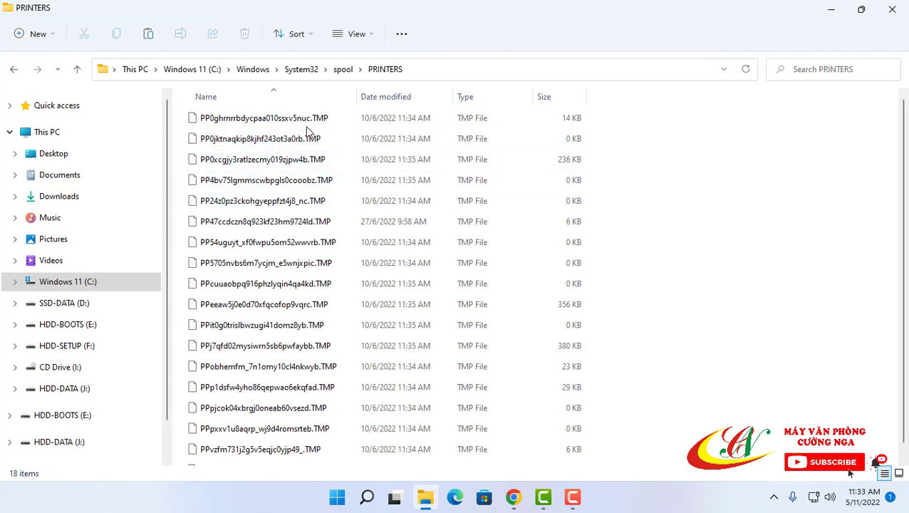
Delete all the TMP files in the PRINTERS folder and close File Explorer.
{"action": "left_click", "coordinate": [298, 125]}
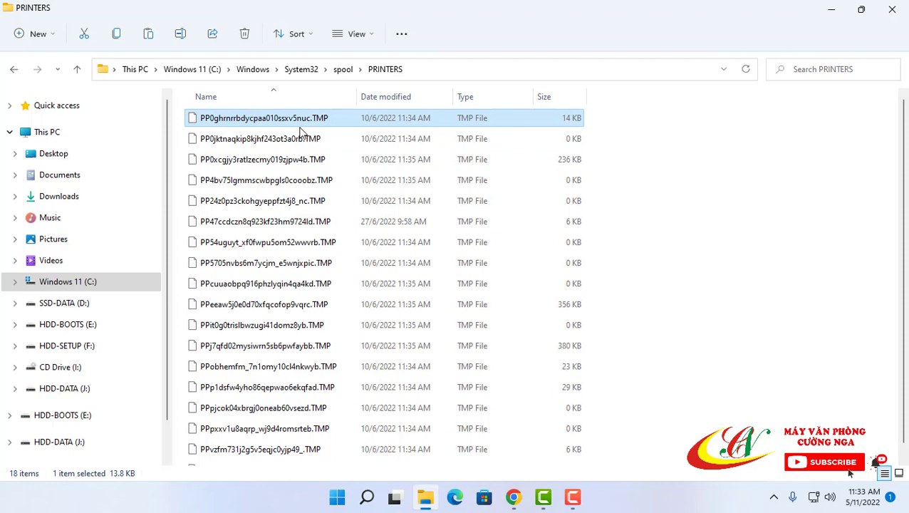
{"action": "key", "text": "ctrl+a"}
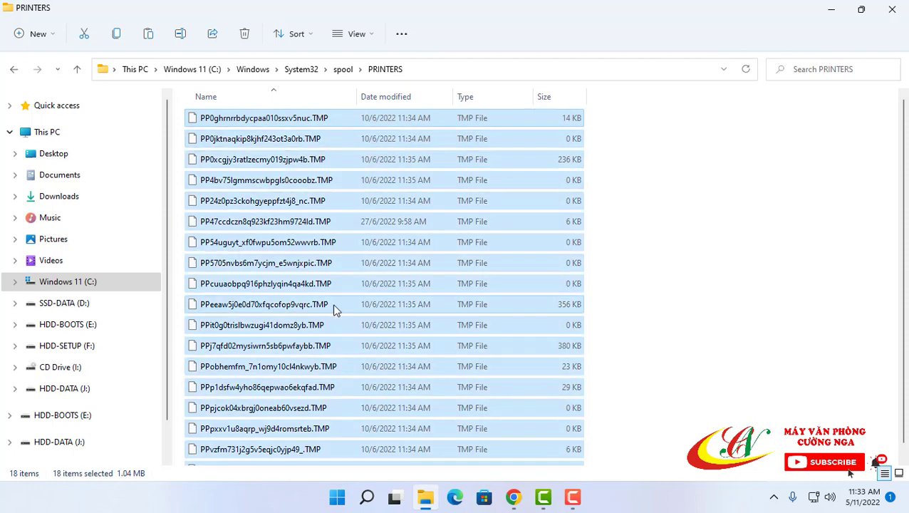
{"action": "scroll", "coordinate": [903, 127], "scroll_direction": "down", "scroll_amount": 2}
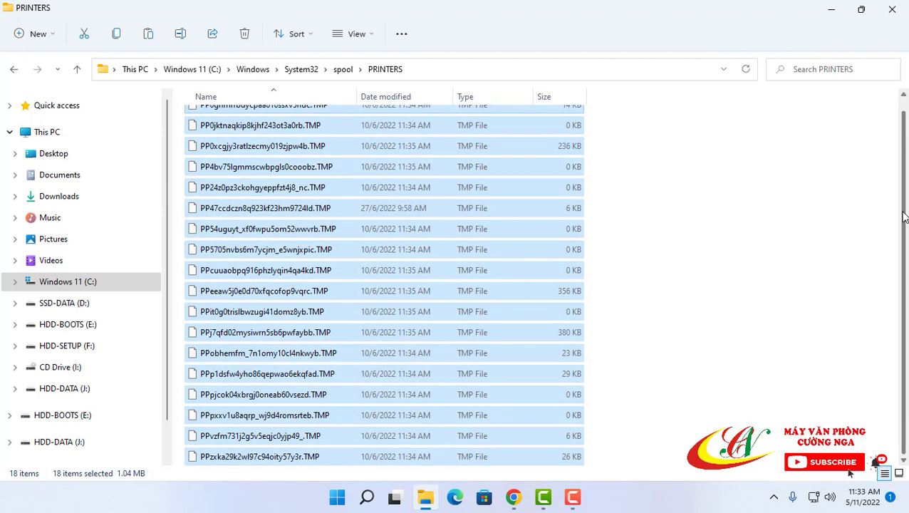
{"action": "scroll", "coordinate": [903, 127], "scroll_direction": "up", "scroll_amount": 2}
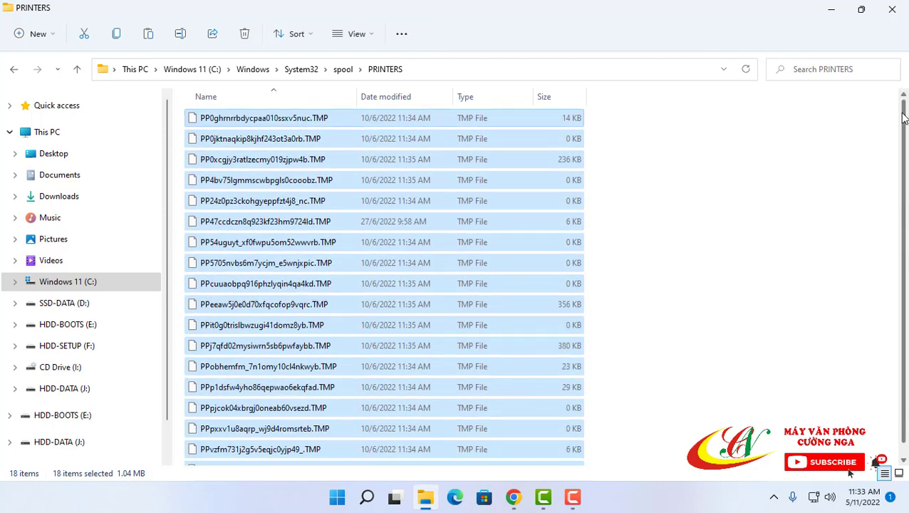
{"action": "right_click", "coordinate": [379, 186]}
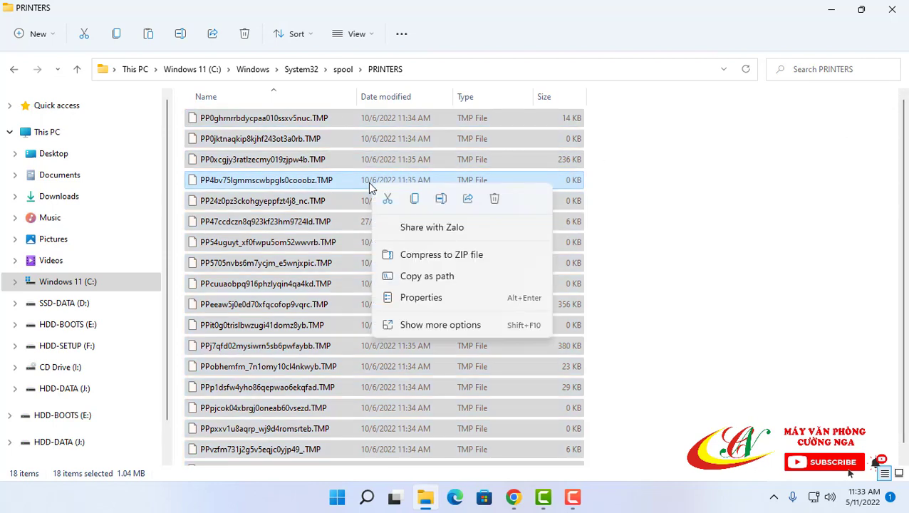
{"action": "left_click", "coordinate": [436, 327]}
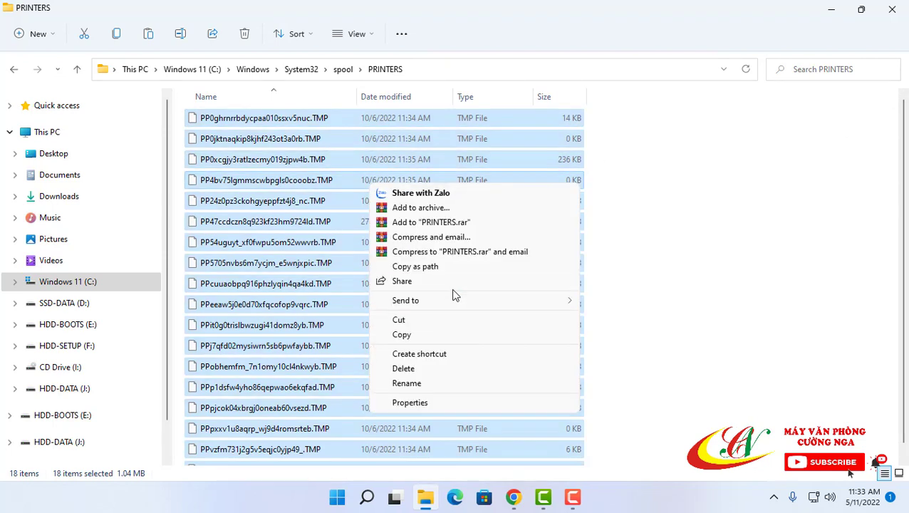
{"action": "left_click", "coordinate": [403, 369]}
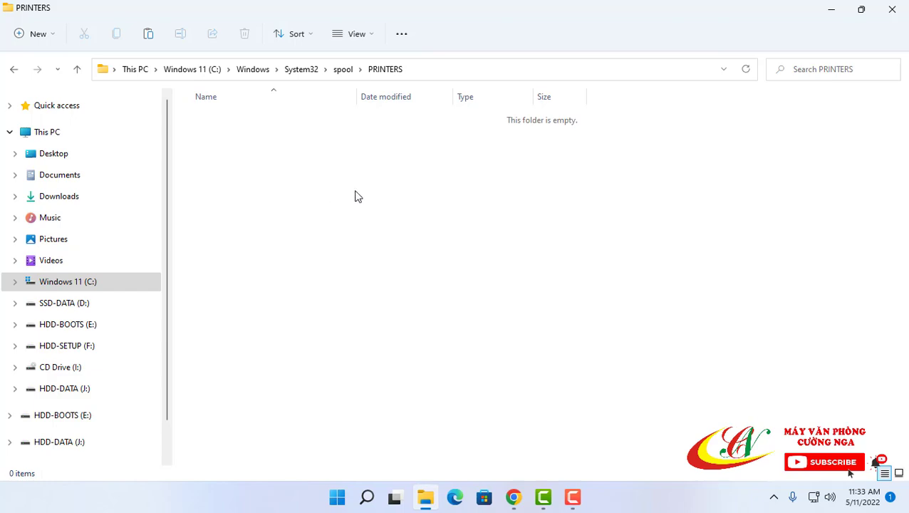
{"action": "left_click", "coordinate": [894, 10]}
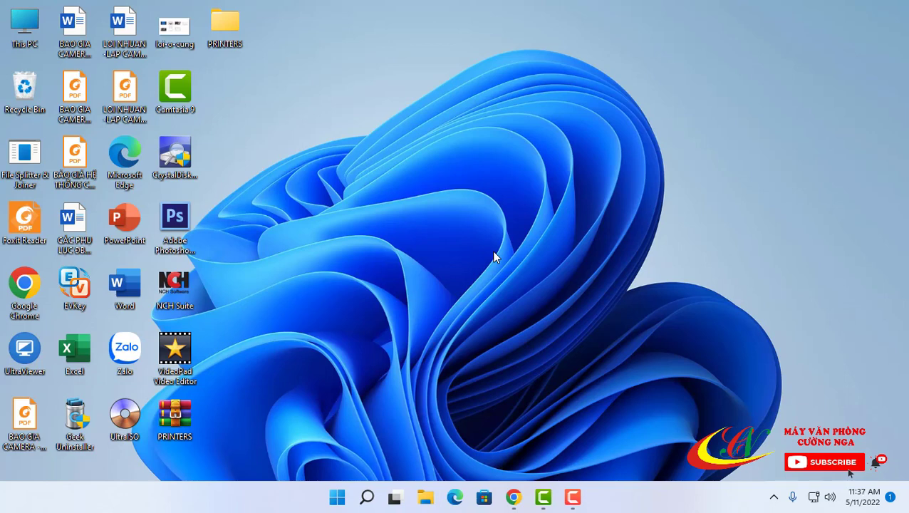
Find and open the Run dialog, and run "control printers" to open the Devices and Printers window.
{"action": "left_click", "coordinate": [338, 502]}
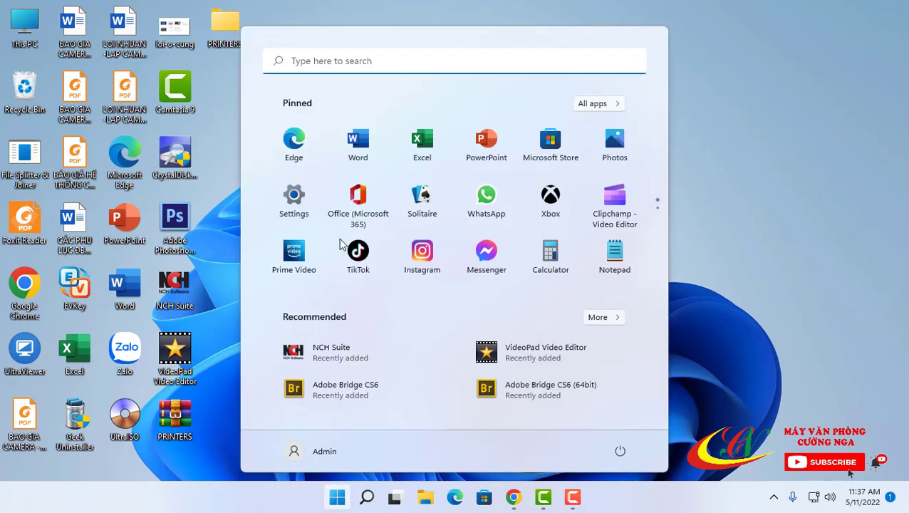
{"action": "left_click", "coordinate": [305, 64]}
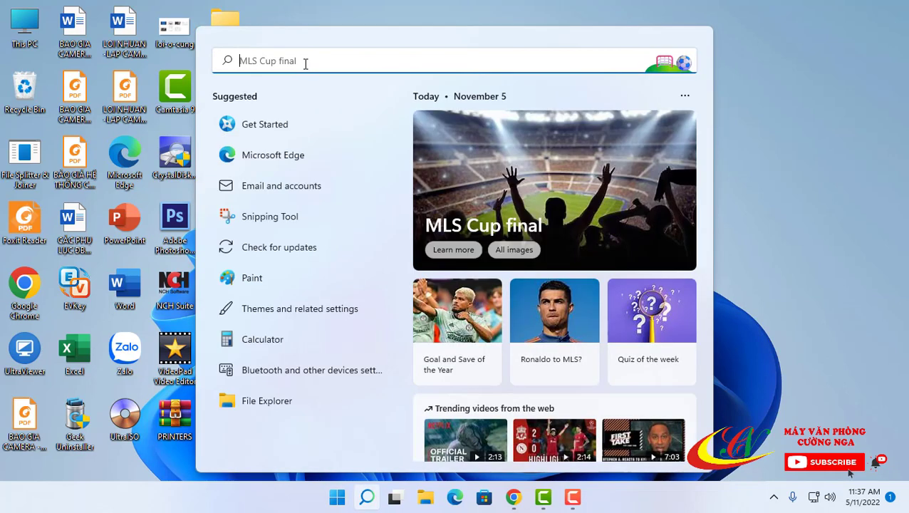
{"action": "type", "text": "run"}
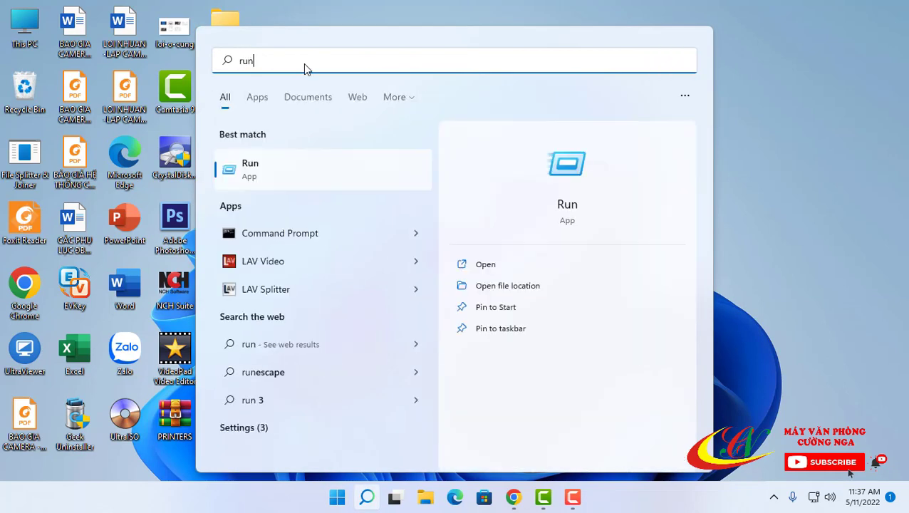
{"action": "left_click", "coordinate": [570, 189]}
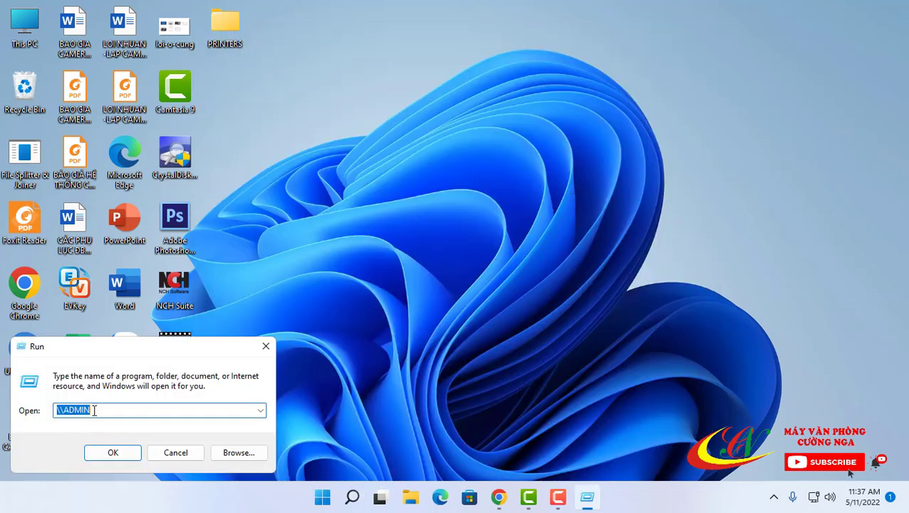
{"action": "type", "text": "con"}
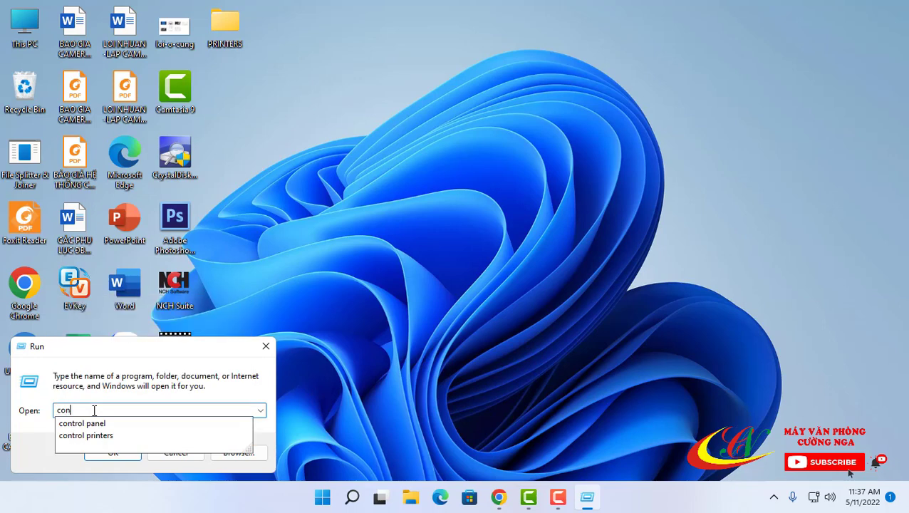
{"action": "type", "text": "trol printers"}
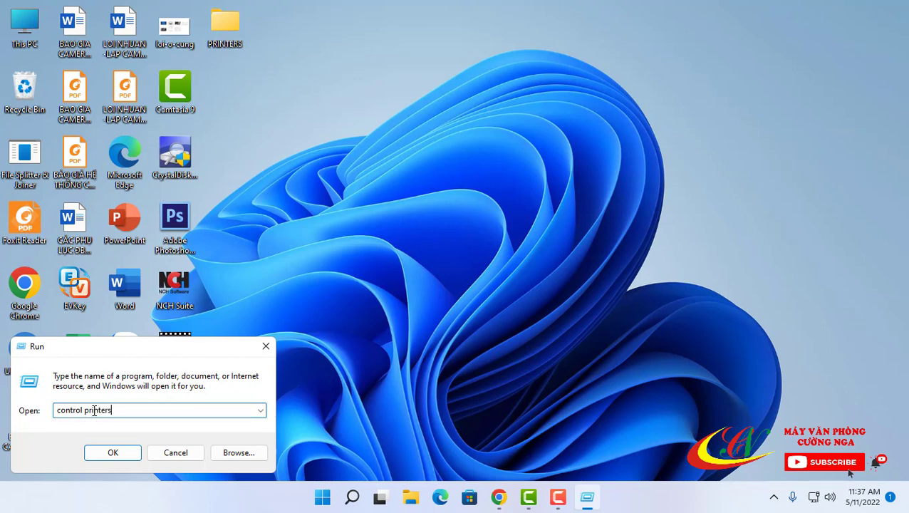
{"action": "left_click_drag", "start_coordinate": [115, 410], "coordinate": [22, 412]}
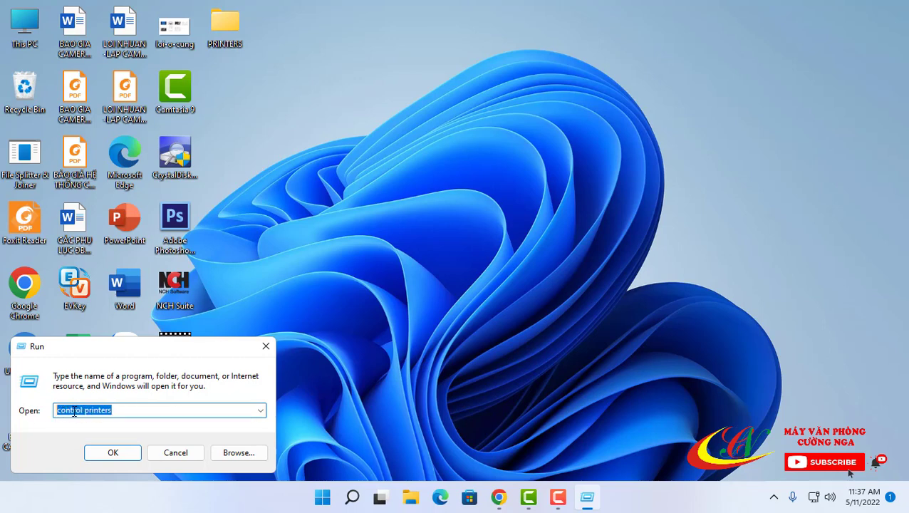
{"action": "left_click", "coordinate": [113, 453]}
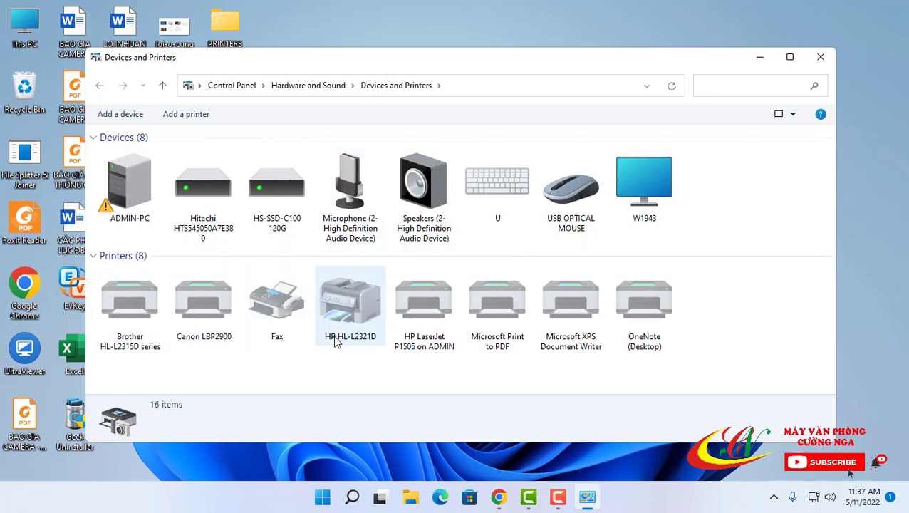
Remove the Canon LBP2900 printer from the installed printers and minimize the Devices and Printers window.
{"action": "left_click", "coordinate": [212, 330]}
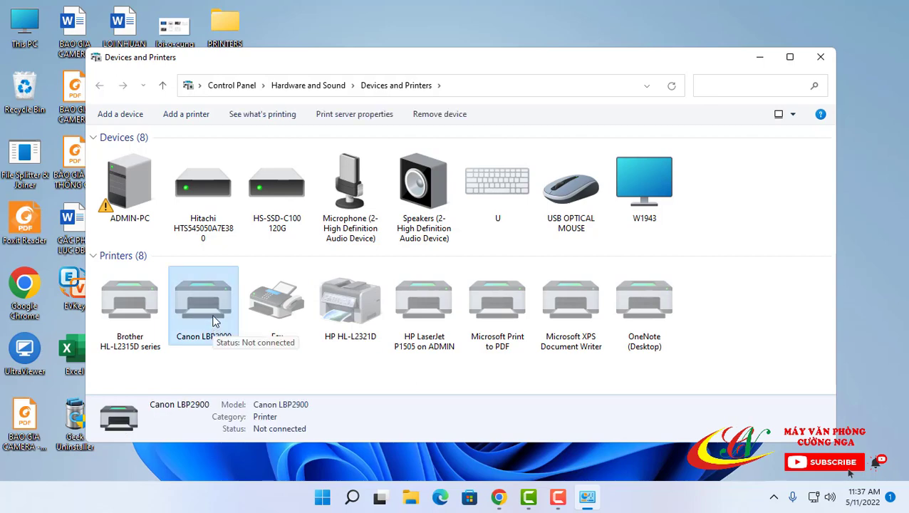
{"action": "right_click", "coordinate": [214, 319]}
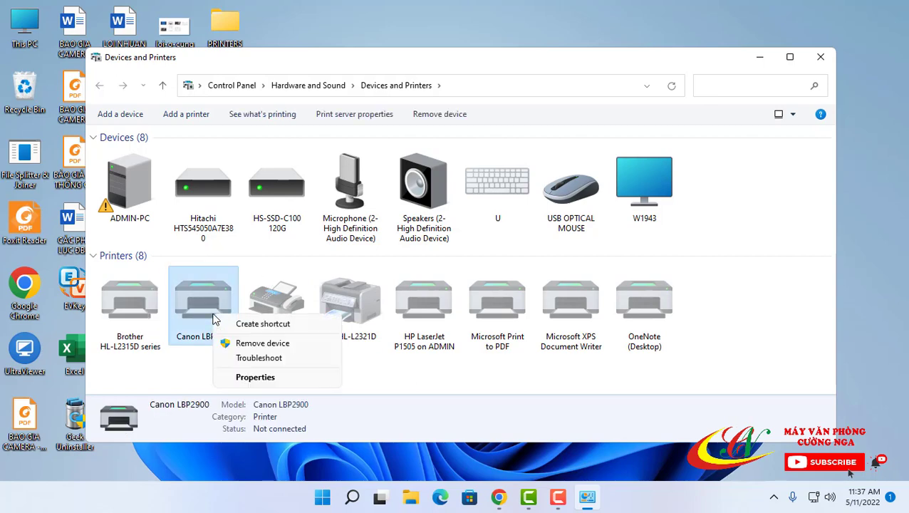
{"action": "left_click", "coordinate": [252, 348]}
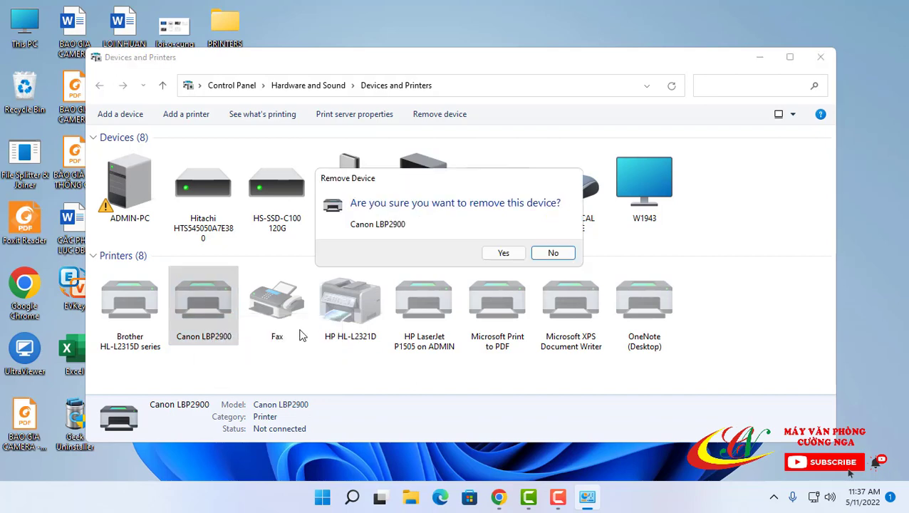
{"action": "left_click", "coordinate": [503, 254]}
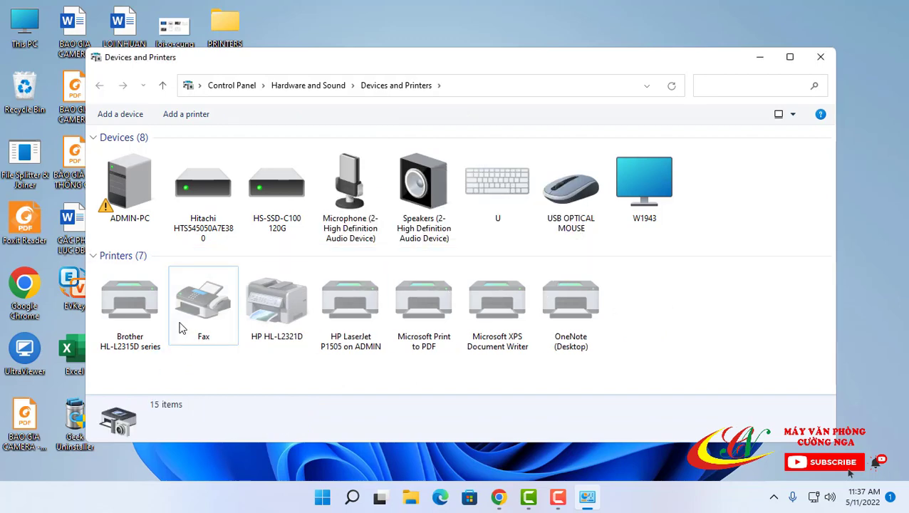
{"action": "key", "text": "alt+F4"}
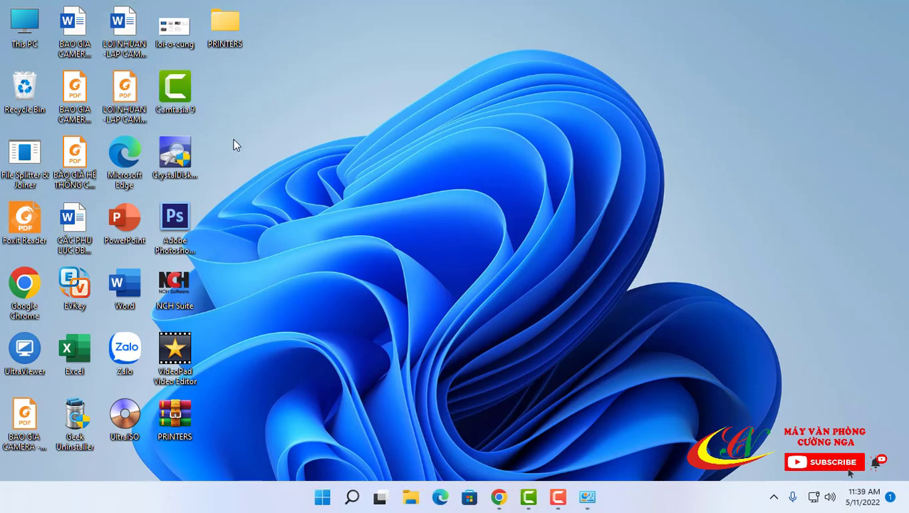
Search Windows for "service" and open the Services app.
{"action": "left_click", "coordinate": [324, 499]}
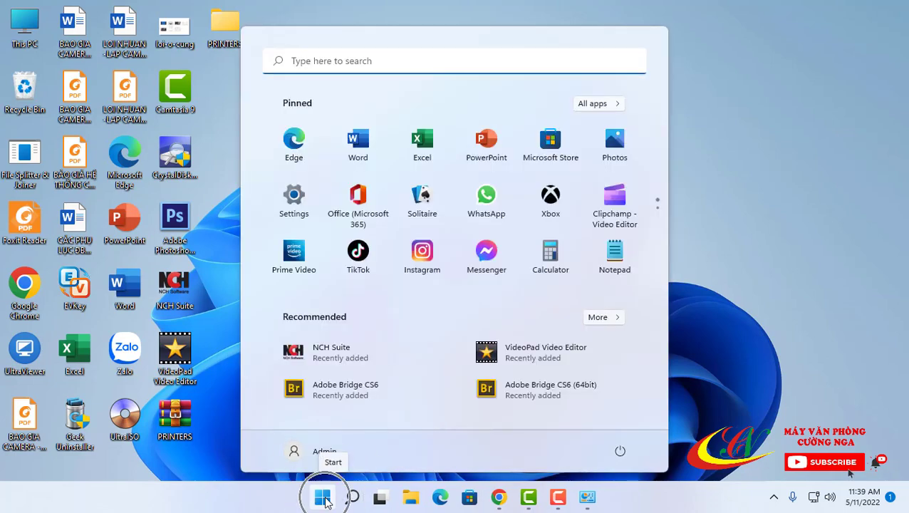
{"action": "left_click", "coordinate": [324, 497]}
{"action": "left_click", "coordinate": [324, 497]}
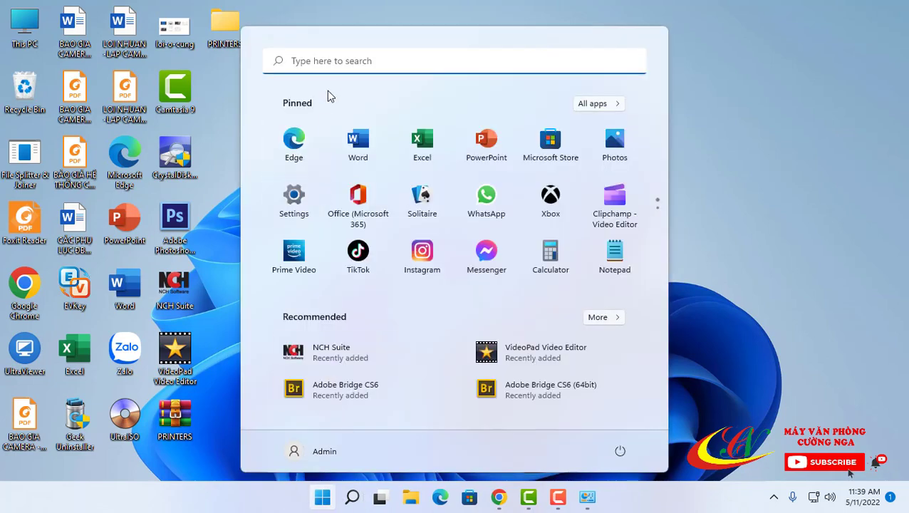
{"action": "left_click", "coordinate": [332, 62]}
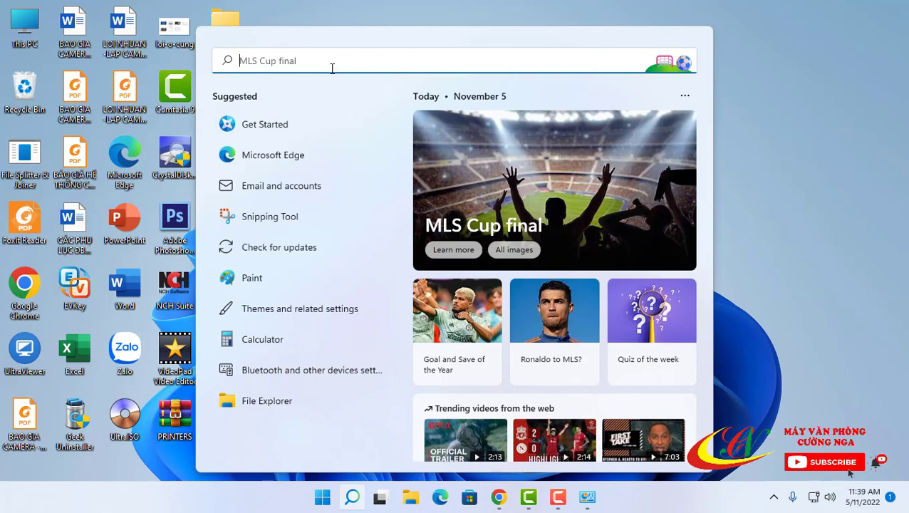
{"action": "type", "text": "sé"}
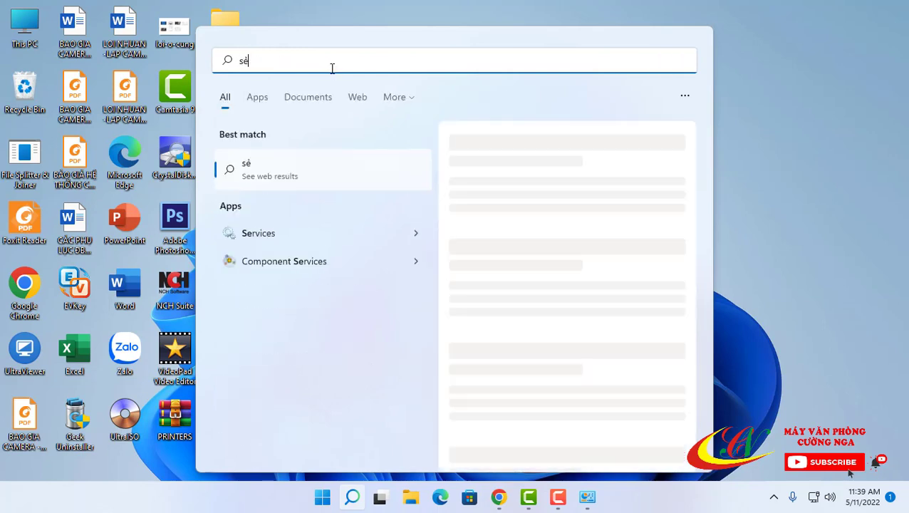
{"action": "type", "text": "rvice"}
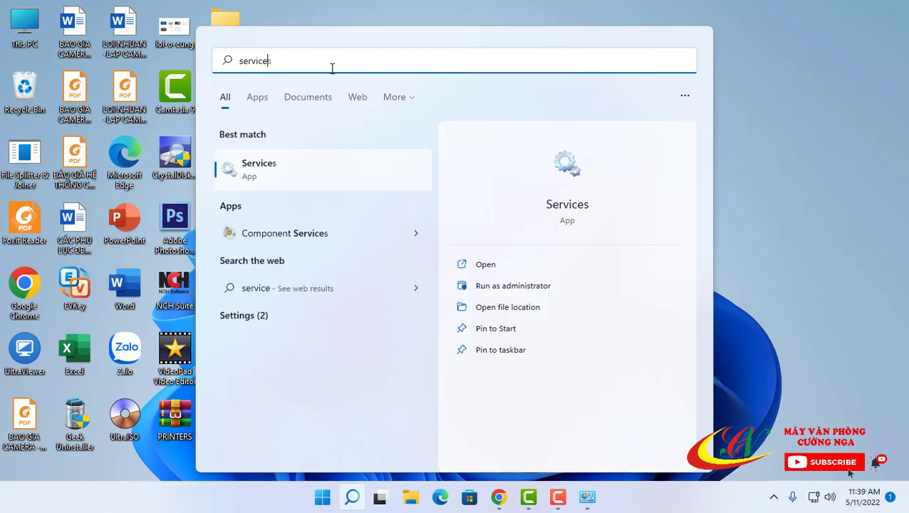
{"action": "key", "text": "Return"}
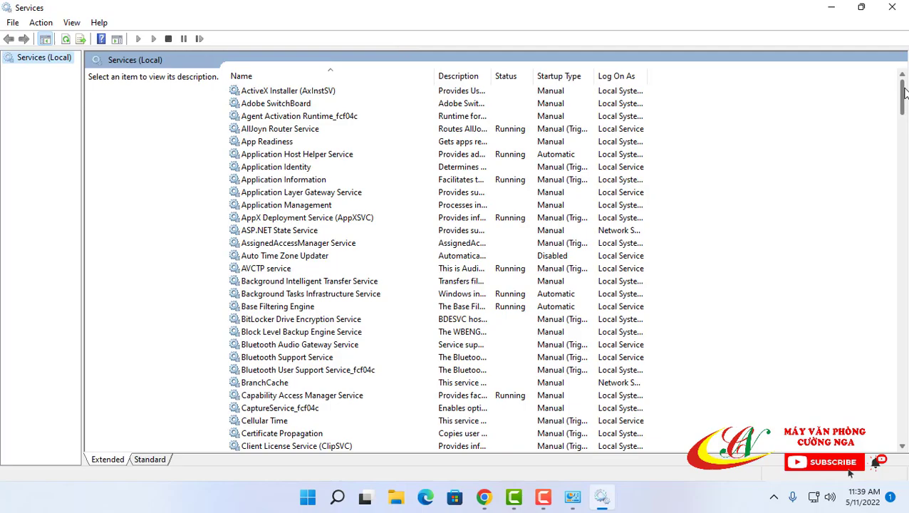
Find and start the Print Spooler service, and close the Services window.
{"action": "left_click_drag", "start_coordinate": [903, 93], "coordinate": [906, 282]}
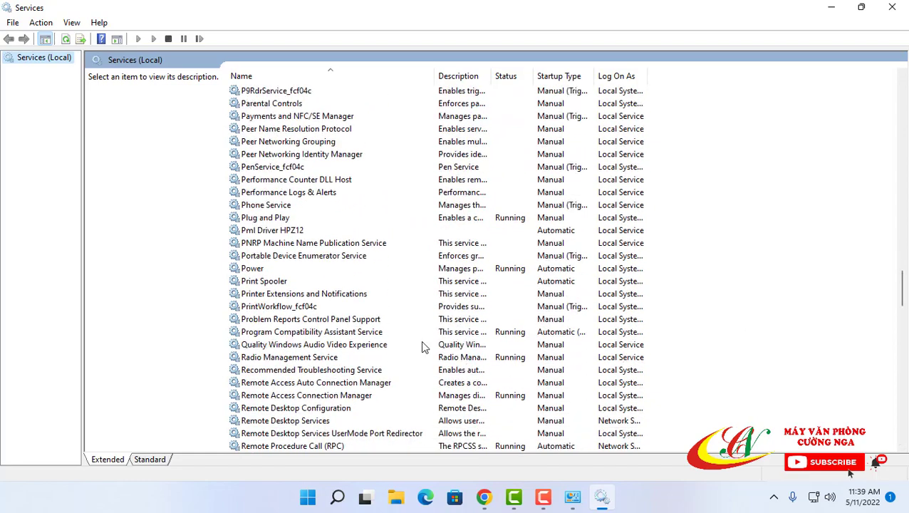
{"action": "left_click", "coordinate": [278, 283]}
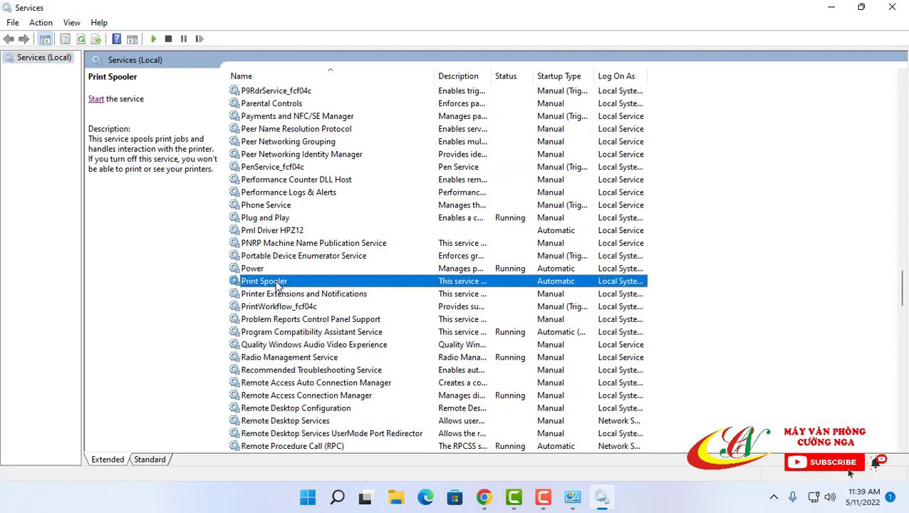
{"action": "right_click", "coordinate": [285, 283]}
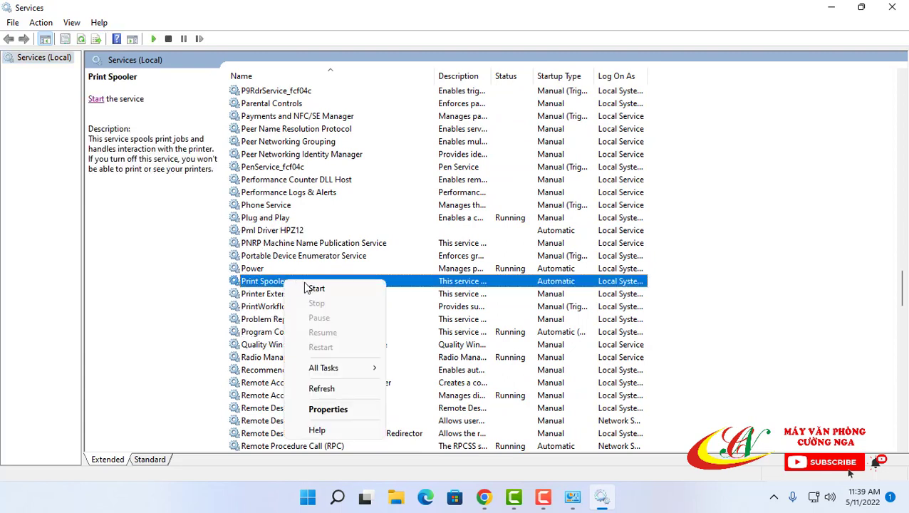
{"action": "left_click", "coordinate": [317, 290]}
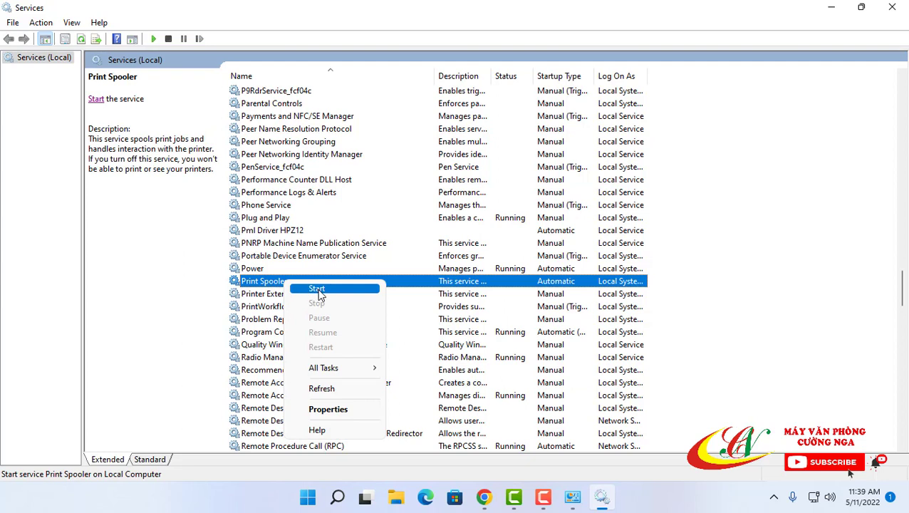
{"action": "left_click", "coordinate": [98, 104]}
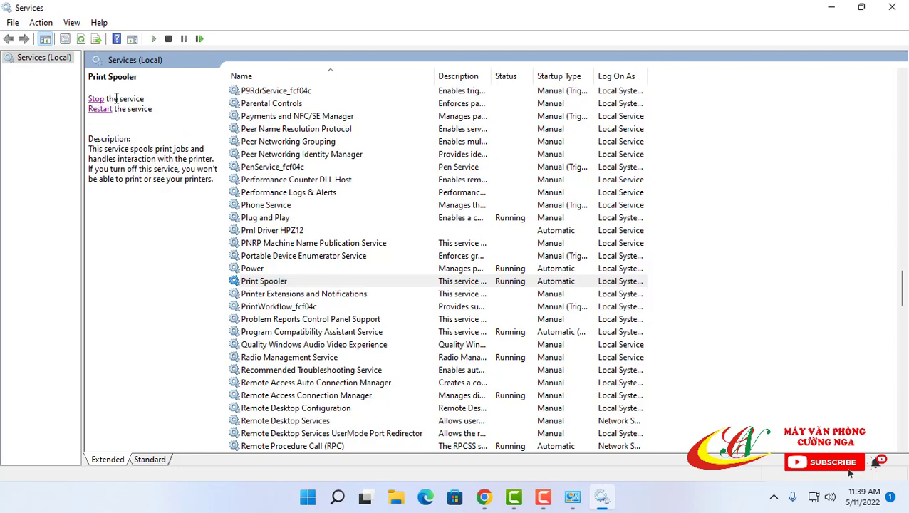
{"action": "left_click", "coordinate": [519, 282]}
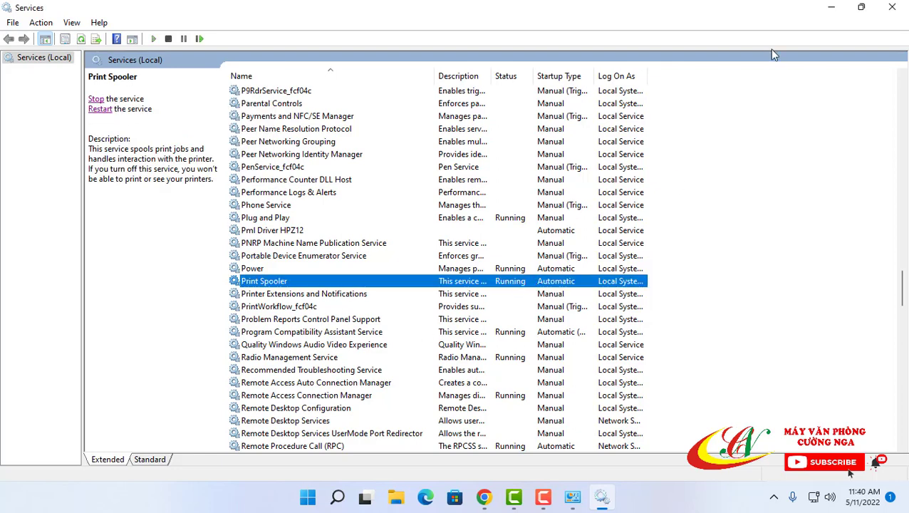
{"action": "left_click", "coordinate": [892, 10]}
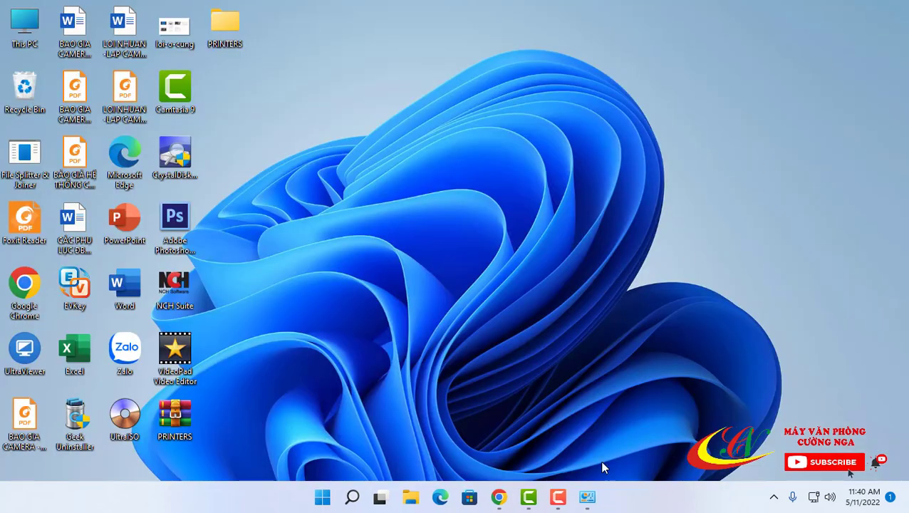
Return to Devices and Printers and start adding an unlisted local printer with manual settings.
{"action": "left_click", "coordinate": [587, 497]}
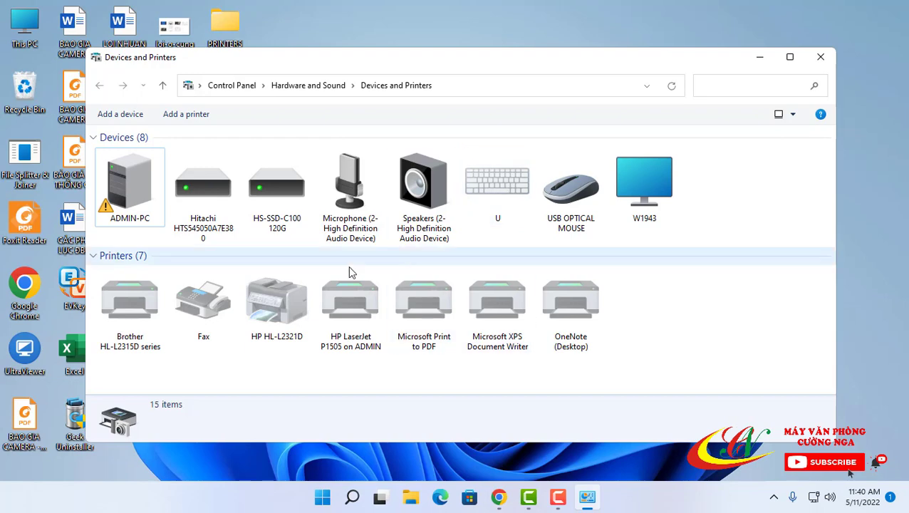
{"action": "left_click", "coordinate": [184, 116]}
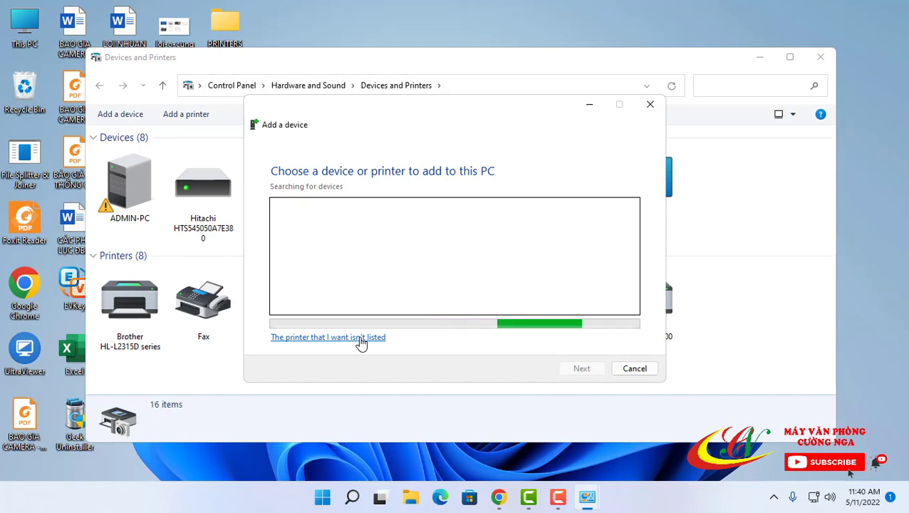
{"action": "left_click", "coordinate": [360, 339]}
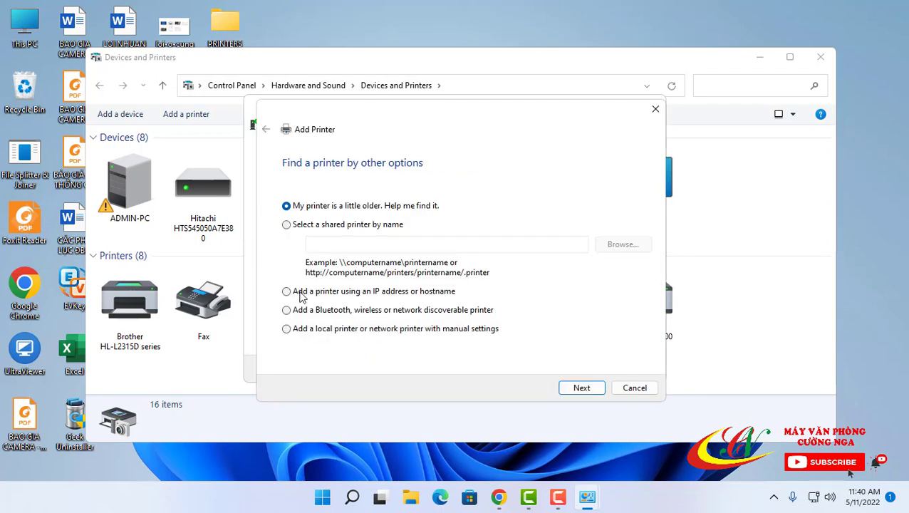
{"action": "left_click", "coordinate": [294, 329]}
{"action": "left_click", "coordinate": [582, 389]}
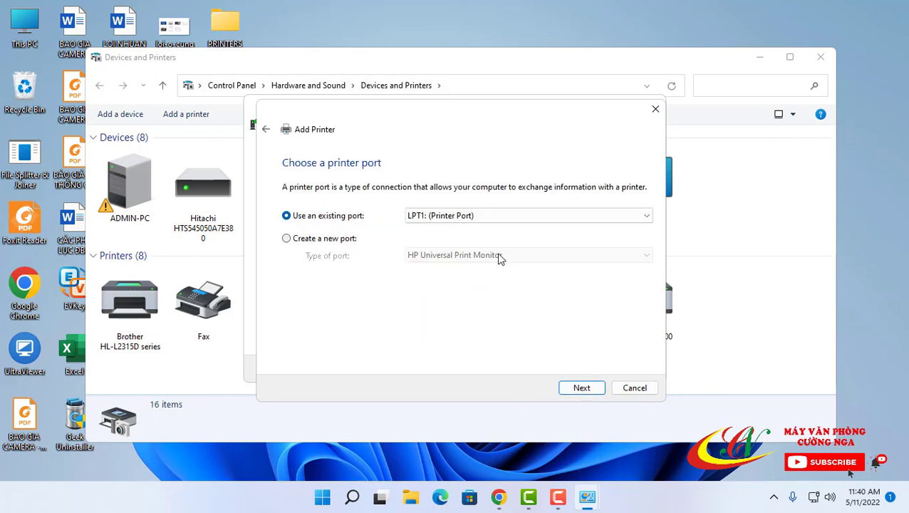
Use the existing port LPT1: (Printer Port) and choose the Canon LBP2900 driver for the new printer.
{"action": "left_click", "coordinate": [532, 219]}
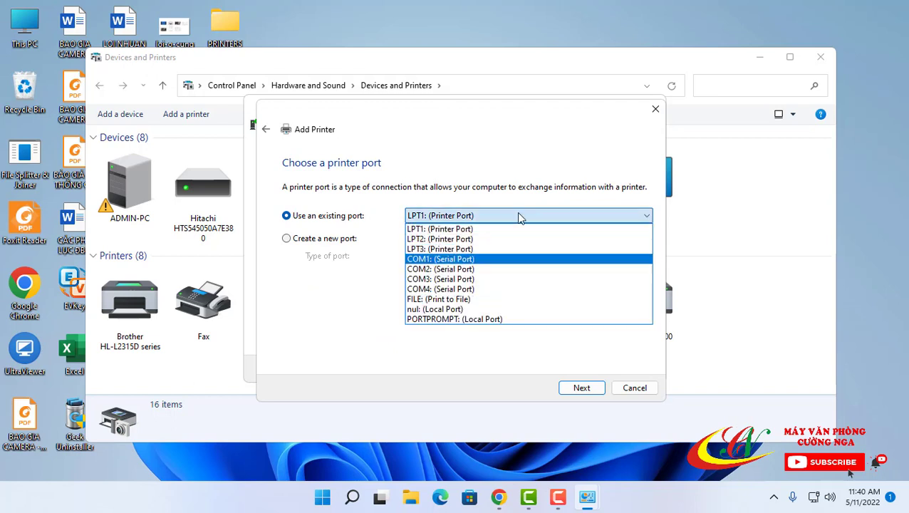
{"action": "left_click", "coordinate": [509, 229]}
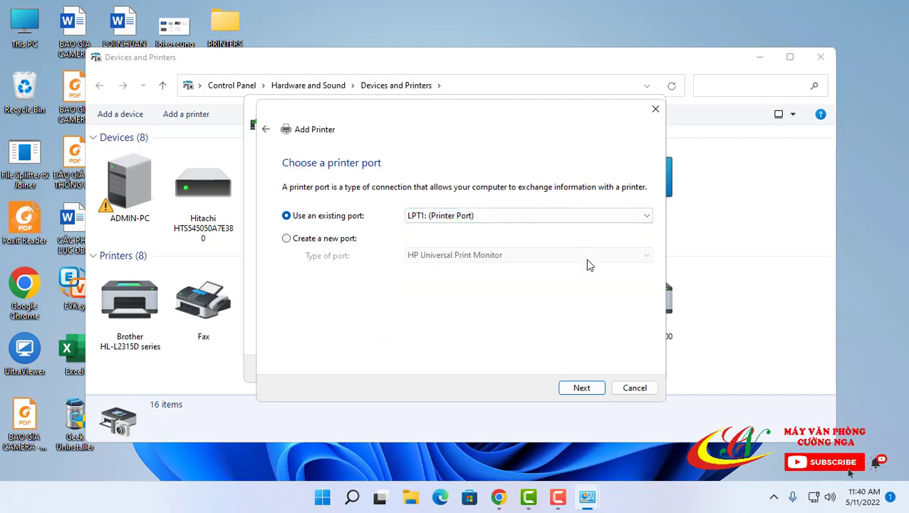
{"action": "left_click", "coordinate": [590, 389]}
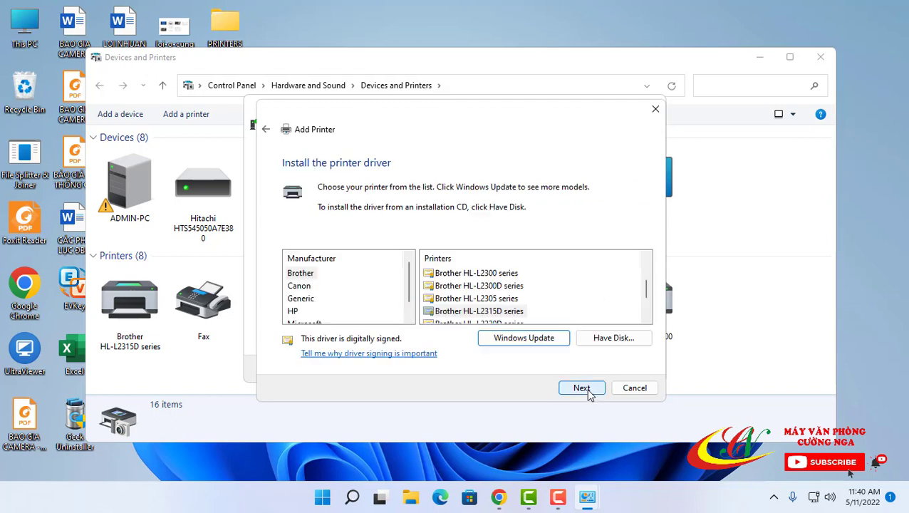
{"action": "left_click", "coordinate": [297, 285]}
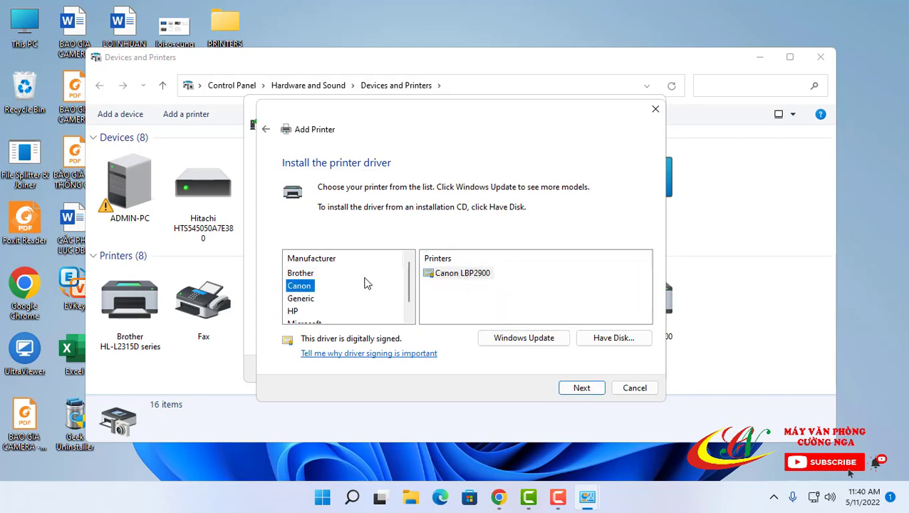
{"action": "left_click", "coordinate": [459, 278]}
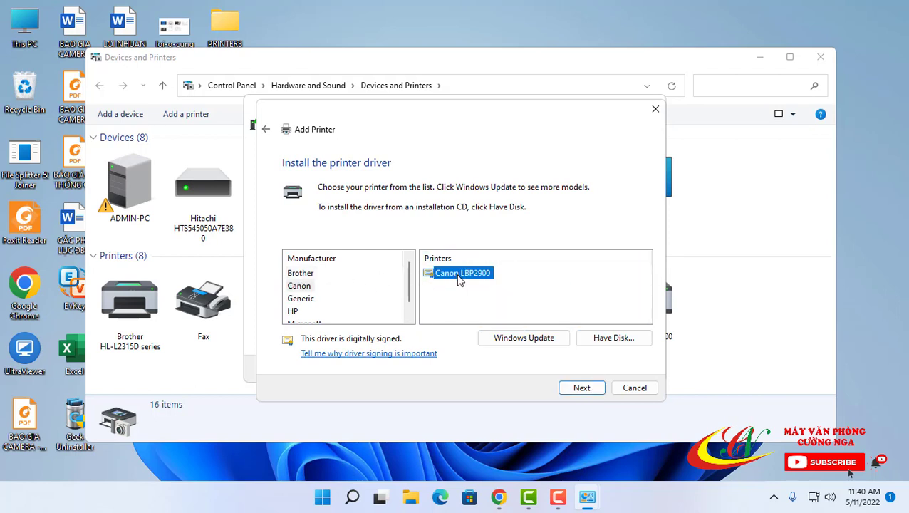
{"action": "left_click", "coordinate": [584, 388]}
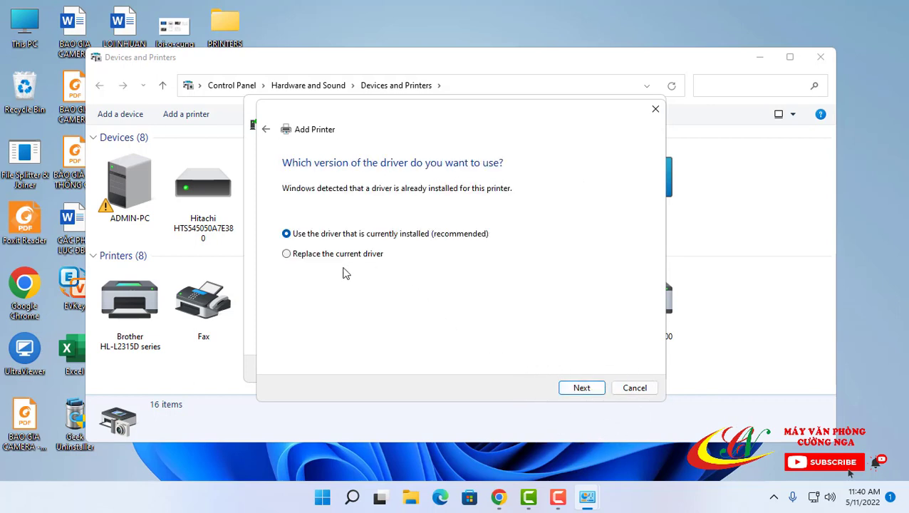
Finish adding the printer with the option to replace the current driver, and close the Devices and Printers window.
{"action": "left_click", "coordinate": [287, 254]}
{"action": "left_click", "coordinate": [570, 385]}
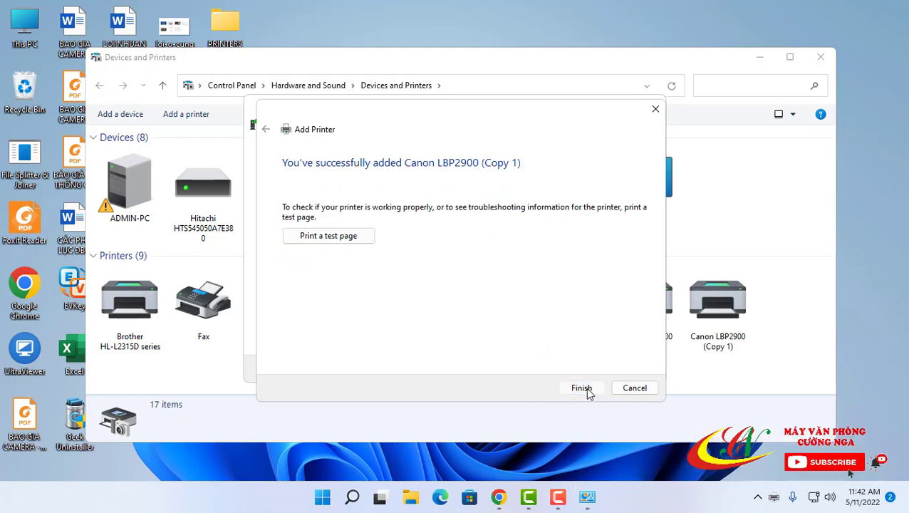
{"action": "left_click", "coordinate": [581, 387]}
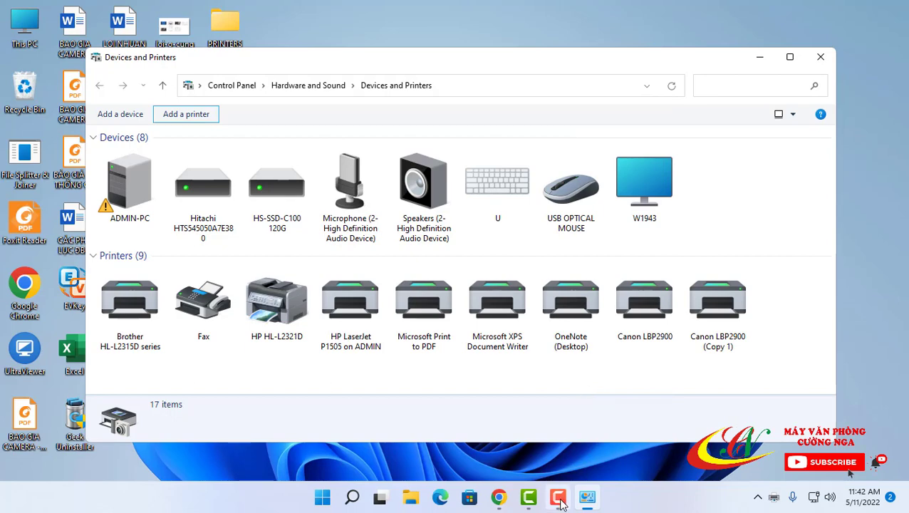
{"action": "left_click", "coordinate": [821, 59]}
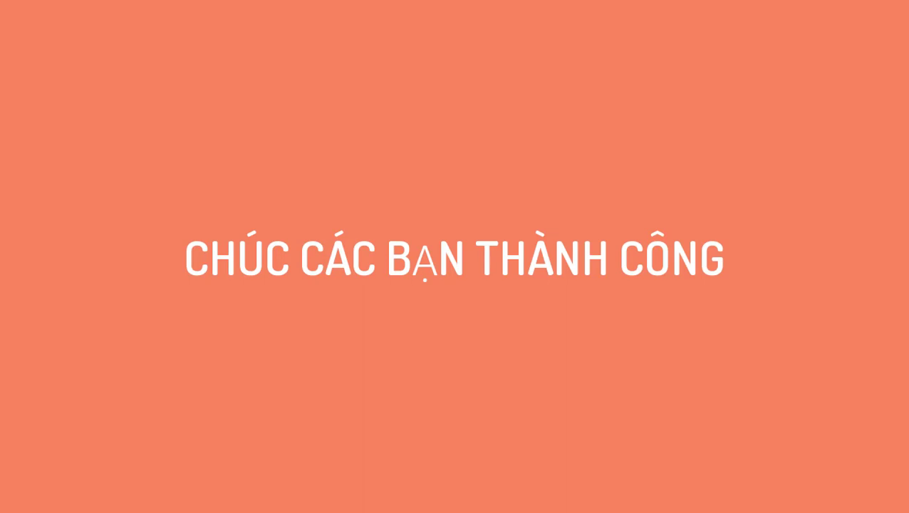